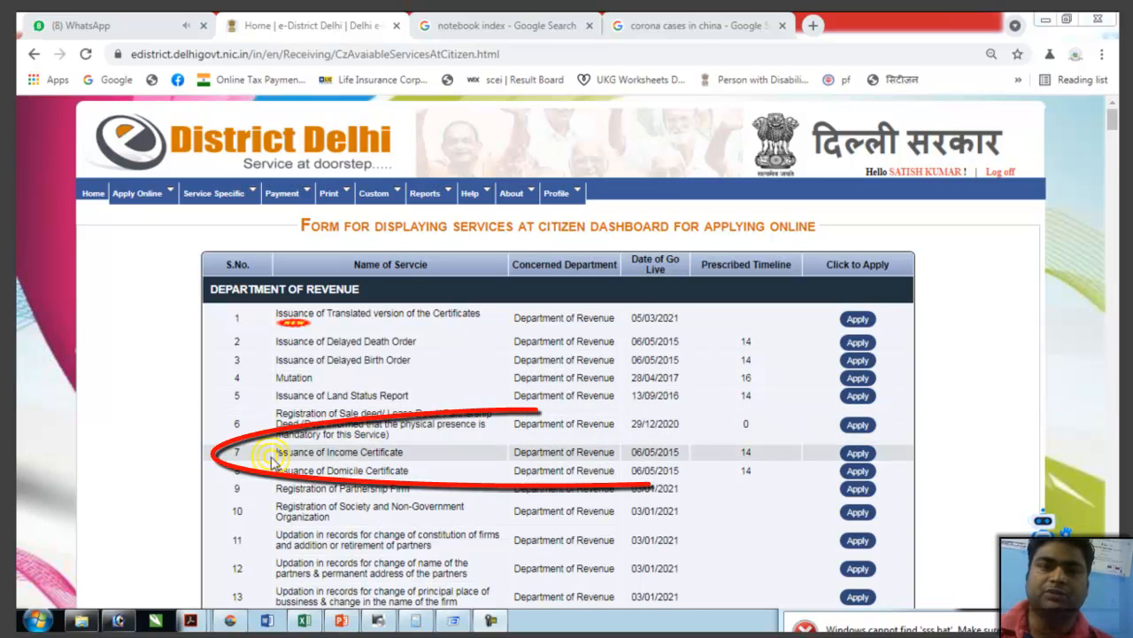
Start an online application for the Issuance of Income Certificate service of the Department of Revenue.
left_click_drag(272, 460, 863, 453)
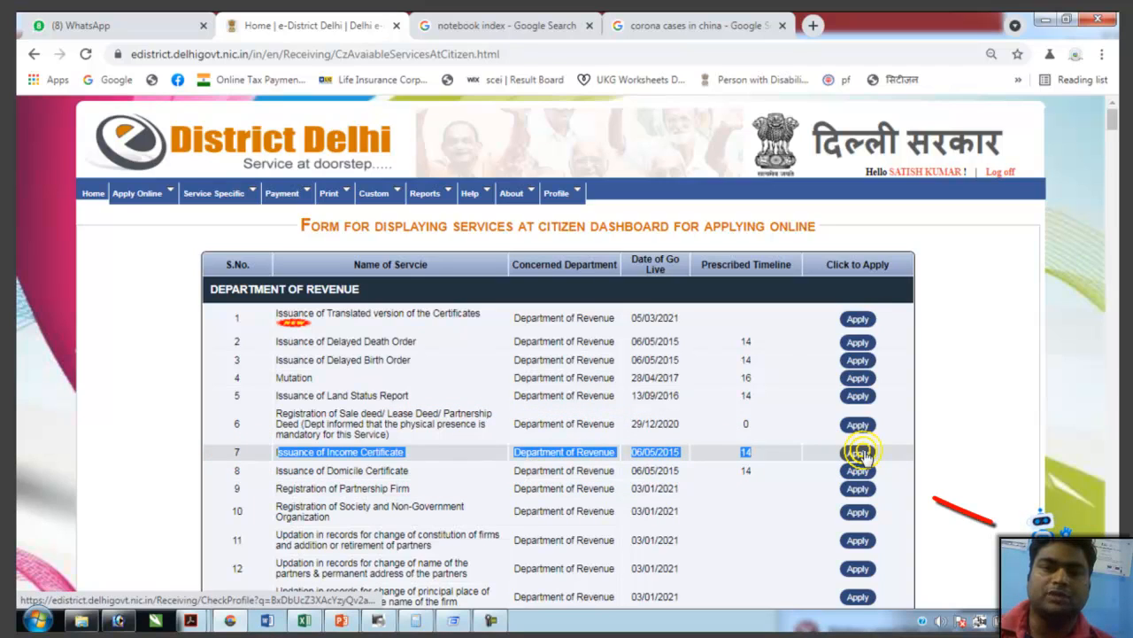
left_click(349, 455)
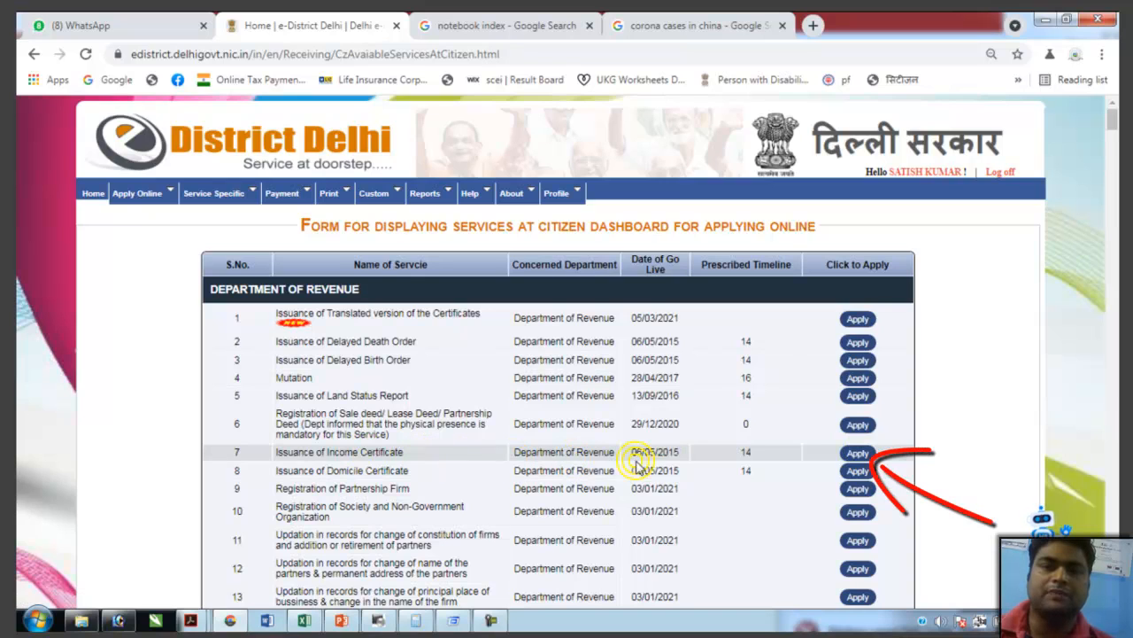
left_click(857, 453)
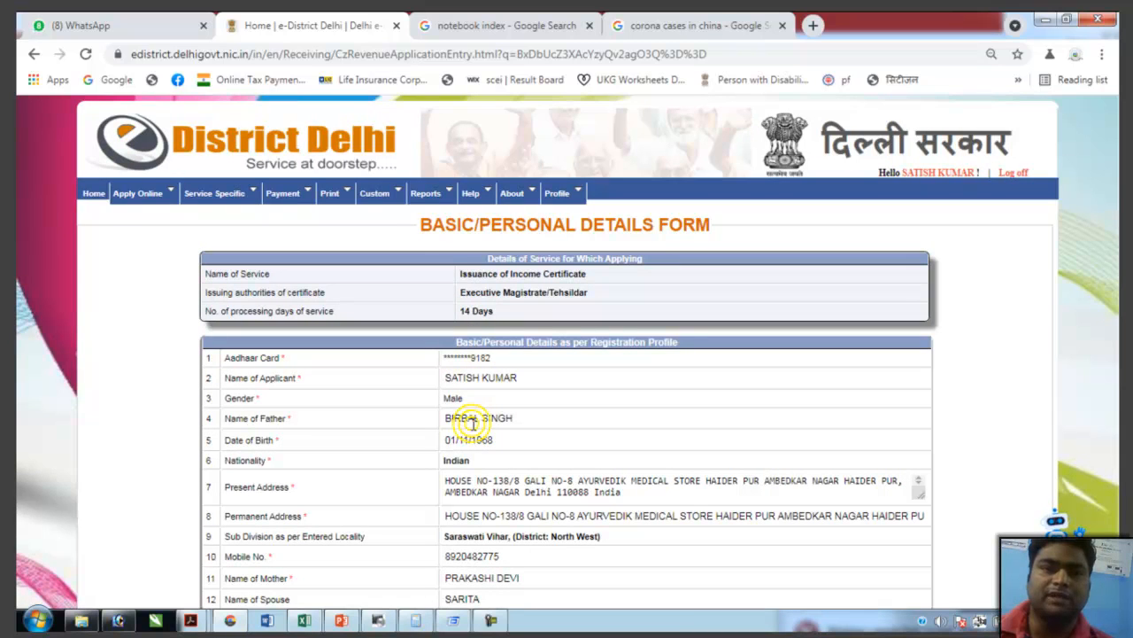
Review the applicant's basic and personal details and continue to the income certificate entry form.
scroll(474, 423, "down", 1)
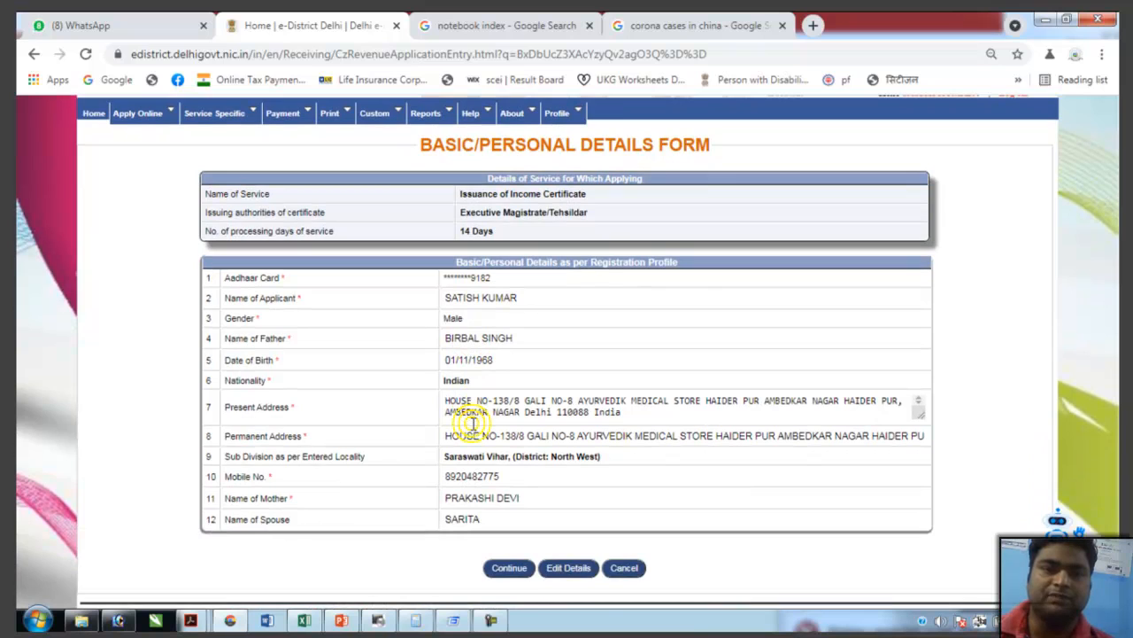
scroll(474, 423, "down", 1)
left_click(502, 513)
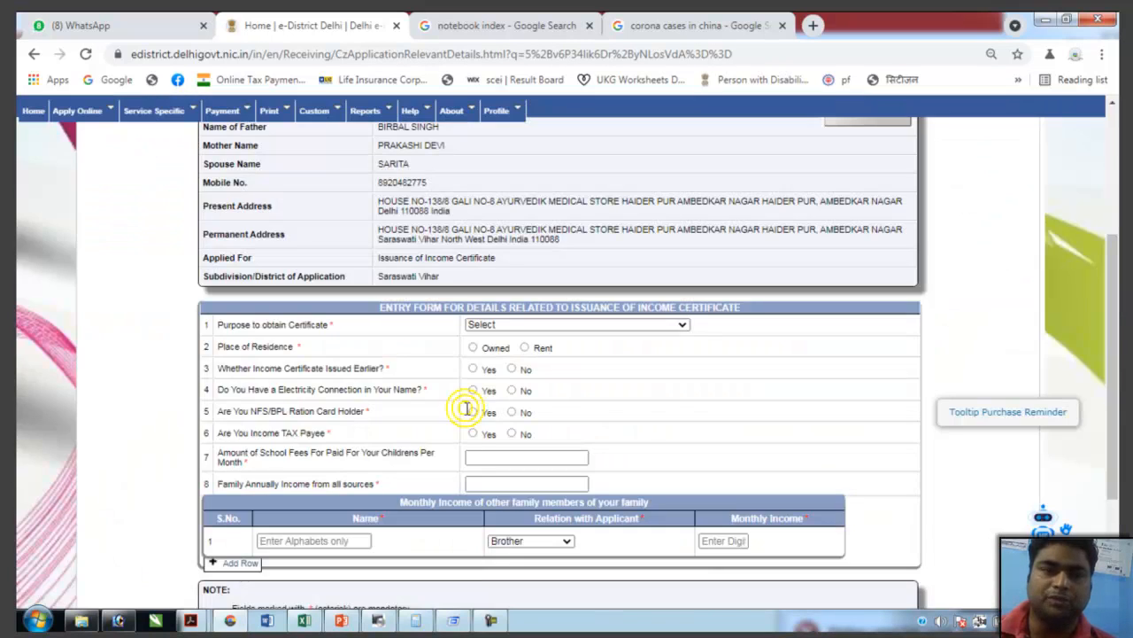
Set the purpose to obtain the certificate to Others in the entry form.
scroll(512, 280, "down", 1)
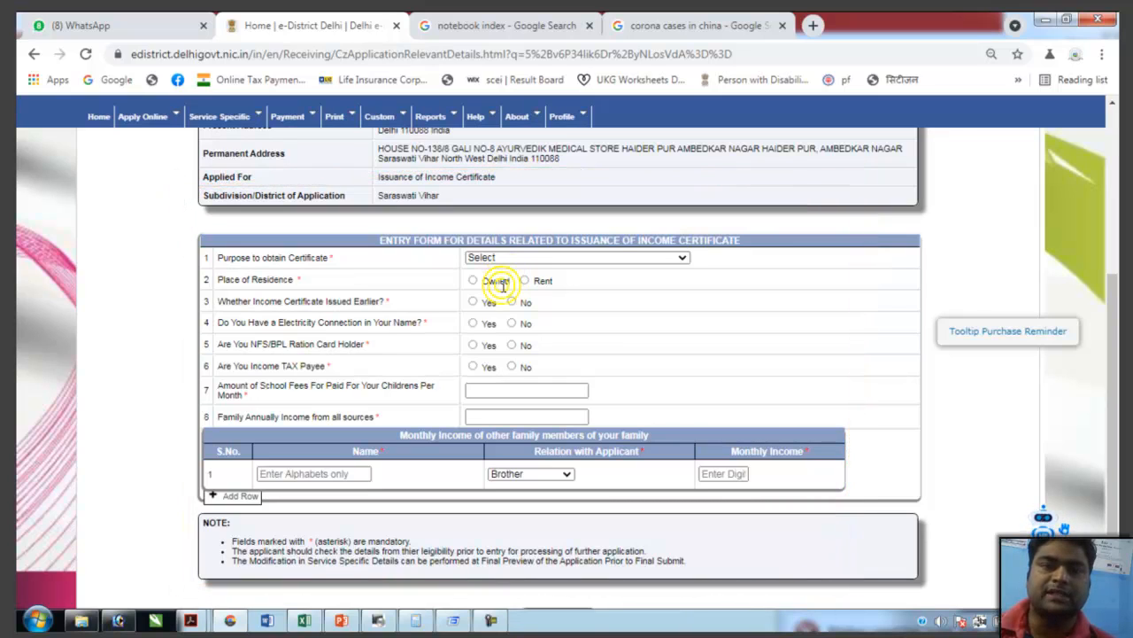
left_click(530, 261)
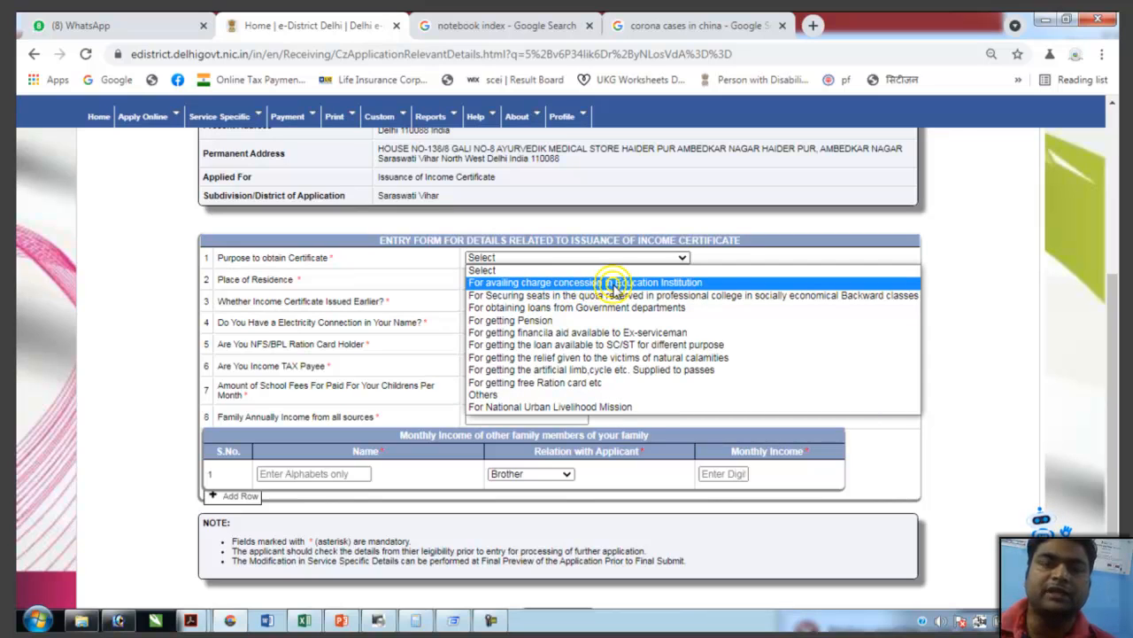
left_click(545, 395)
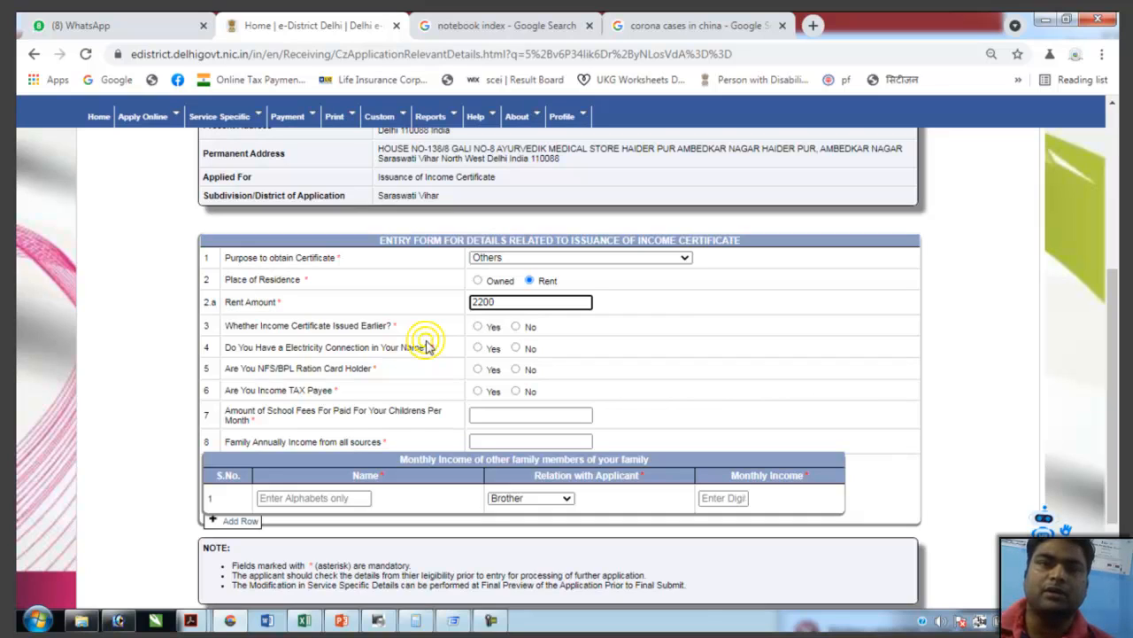
Answer Yes to an income certificate having been issued earlier and paste the earlier income certificate number.
left_click(478, 329)
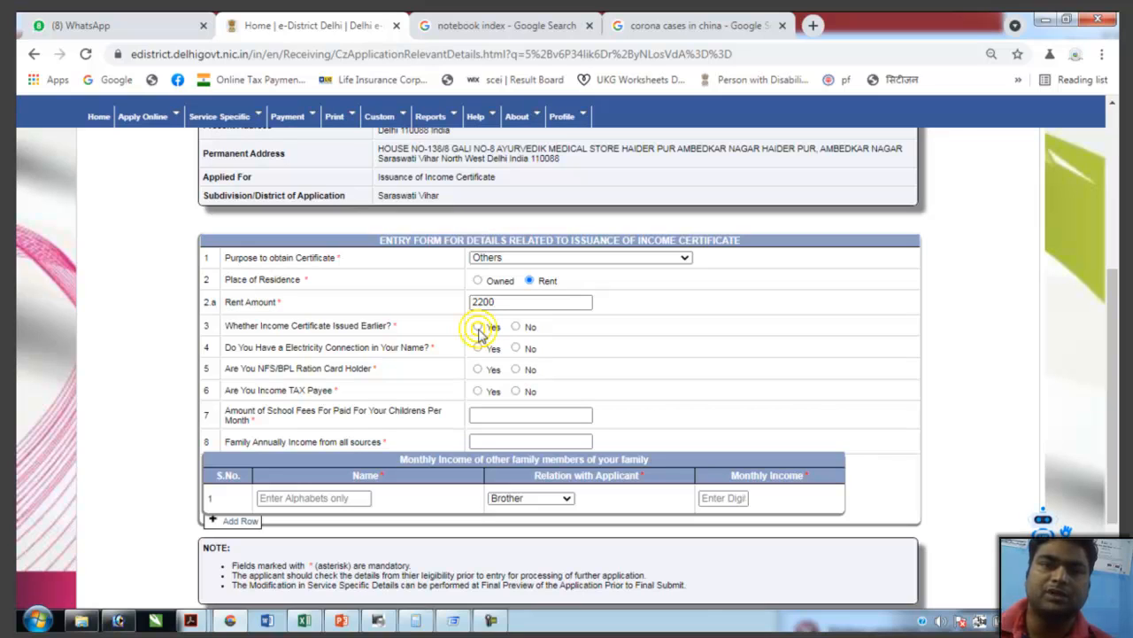
left_click(478, 329)
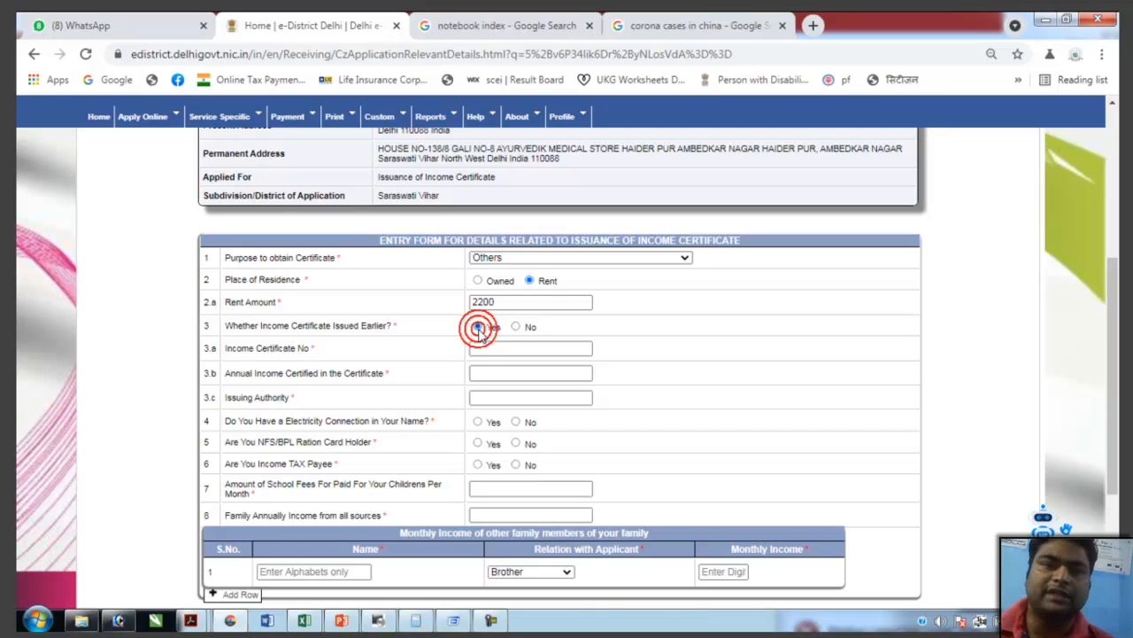
left_click(482, 351)
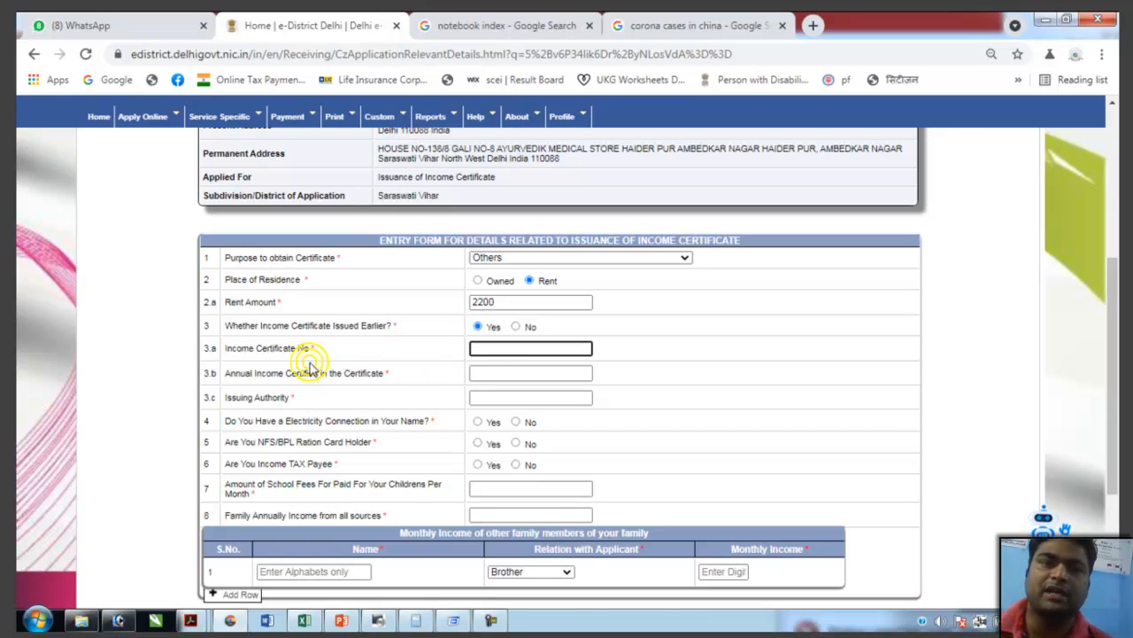
key("ctrl+v")
Enter 60000 as the annual income certified in the earlier certificate and SARASWATI as its issuing authority.
left_click(518, 377)
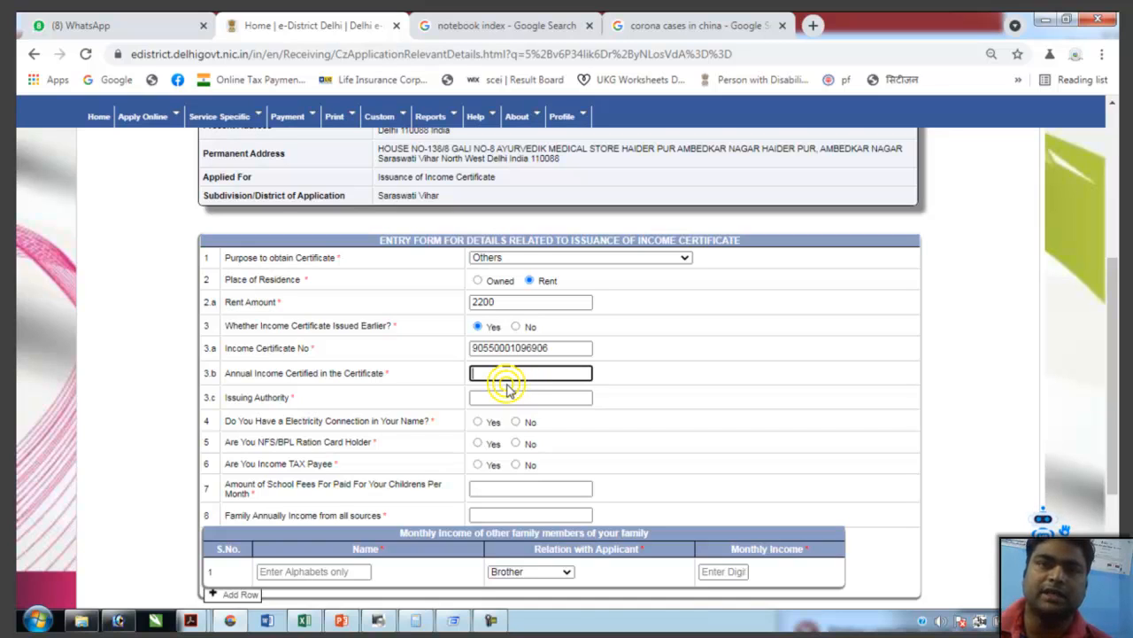
left_click(510, 374)
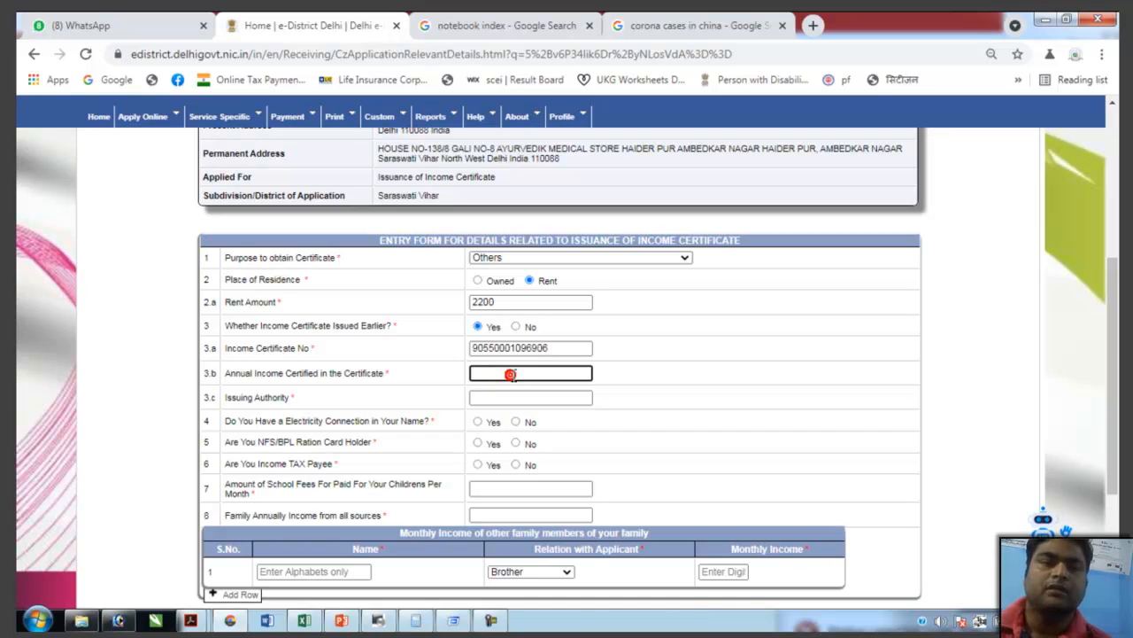
type("60000")
left_click(504, 396)
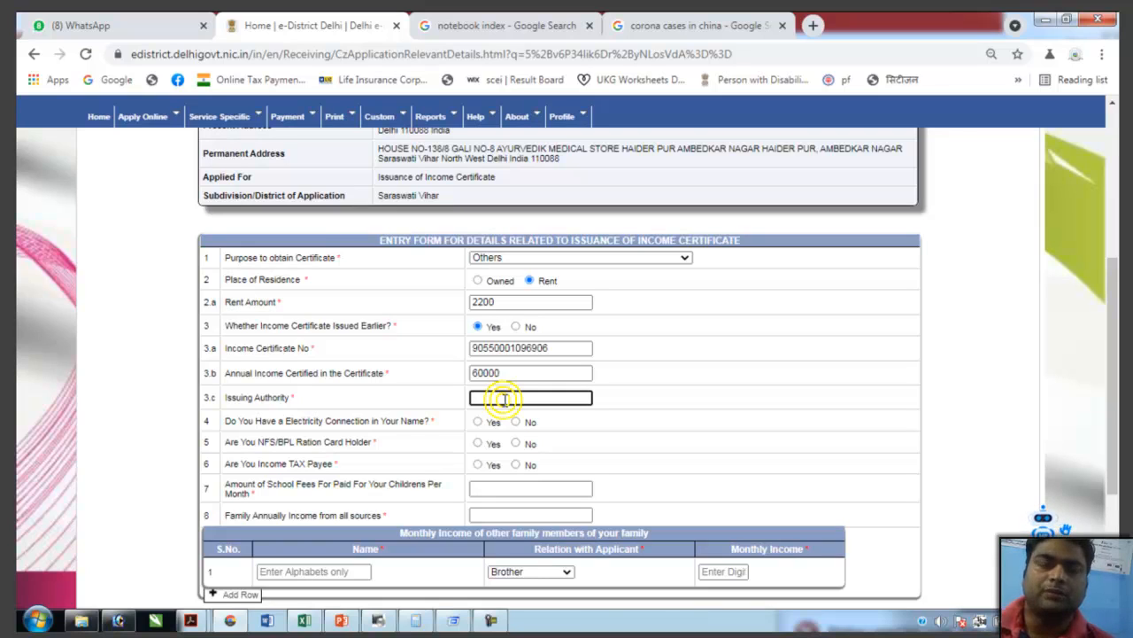
type("SAR")
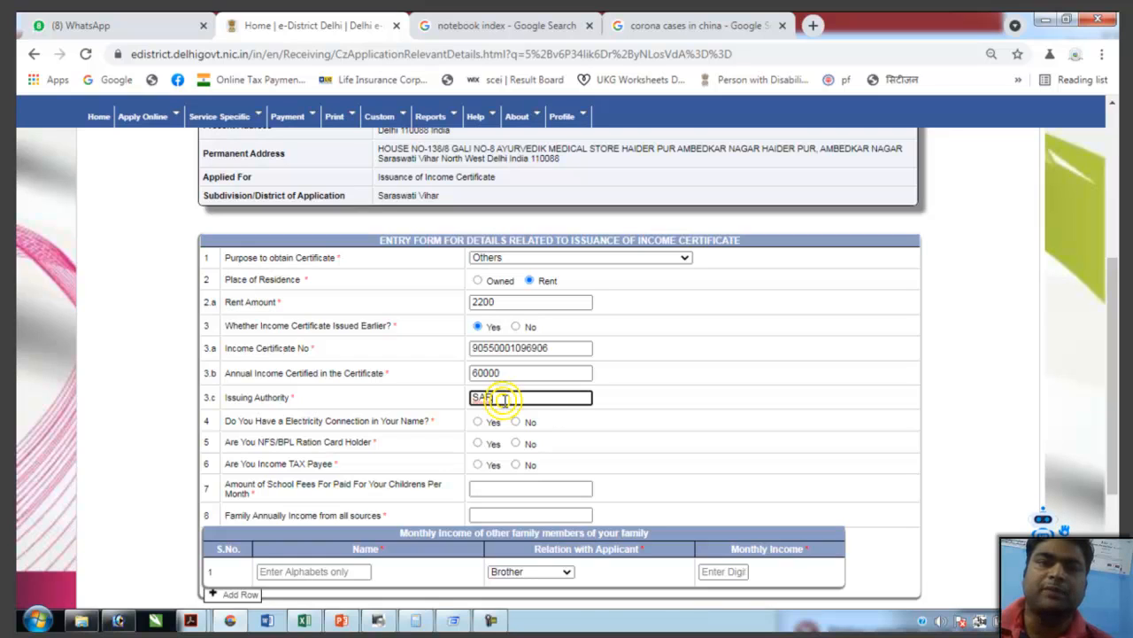
type("ASWA")
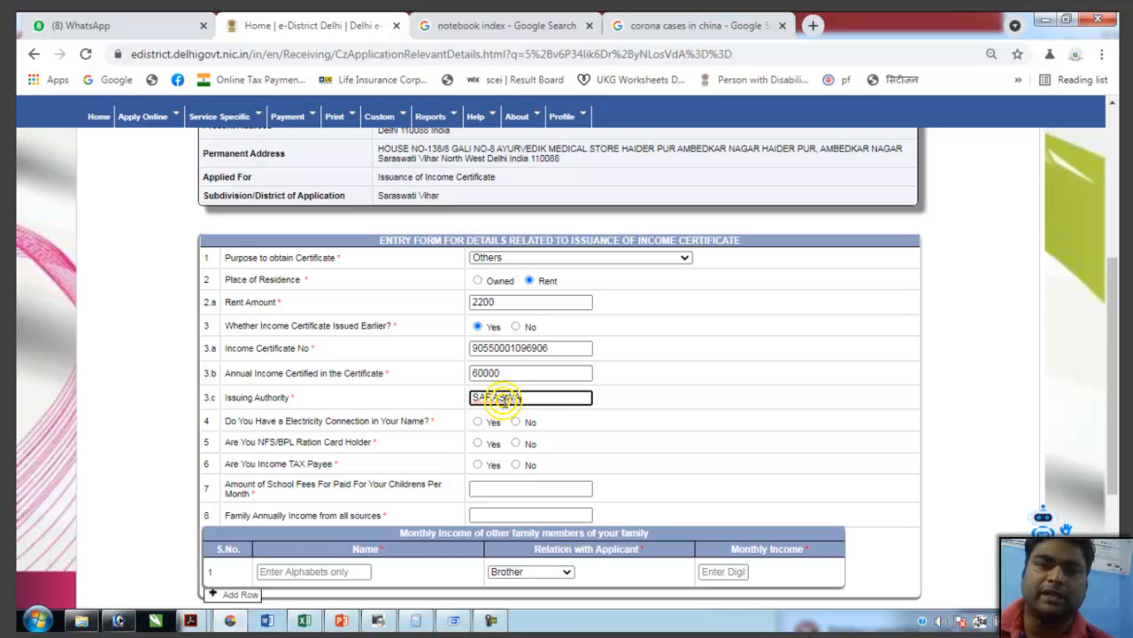
type("TI")
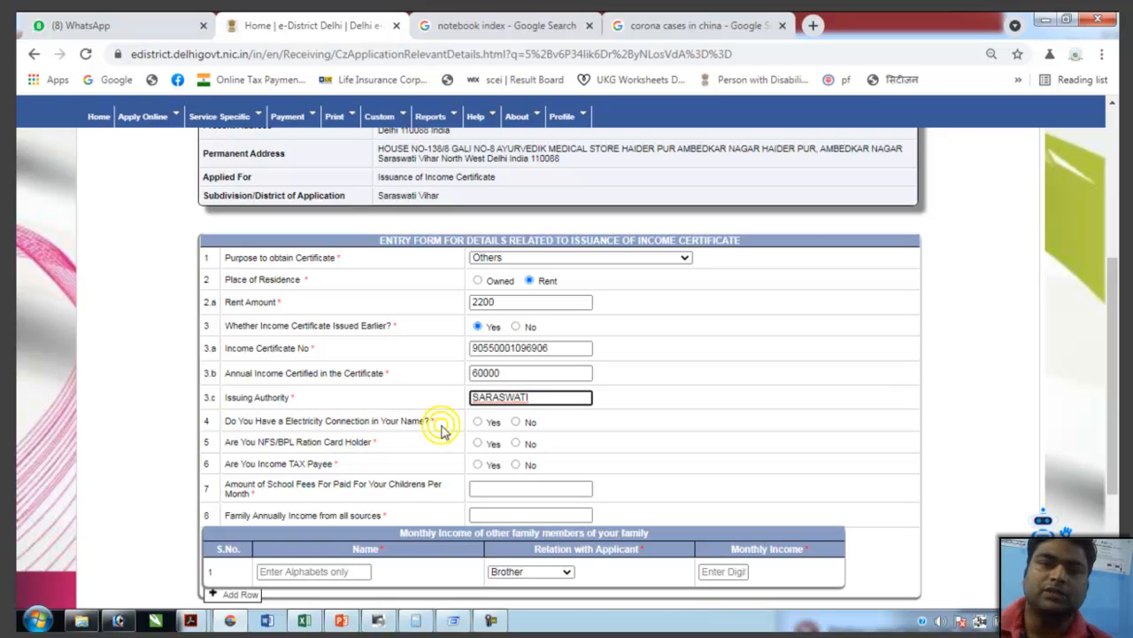
Answer No to the electricity connection, NFS/BPL ration card holder and income tax payee questions.
left_click(518, 424)
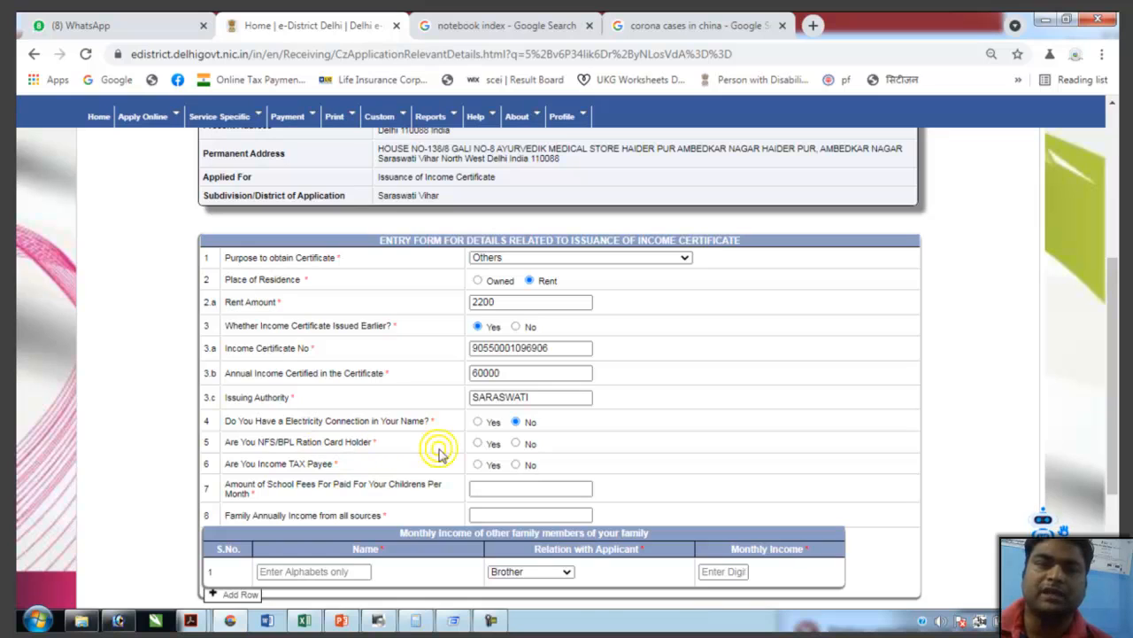
left_click(517, 443)
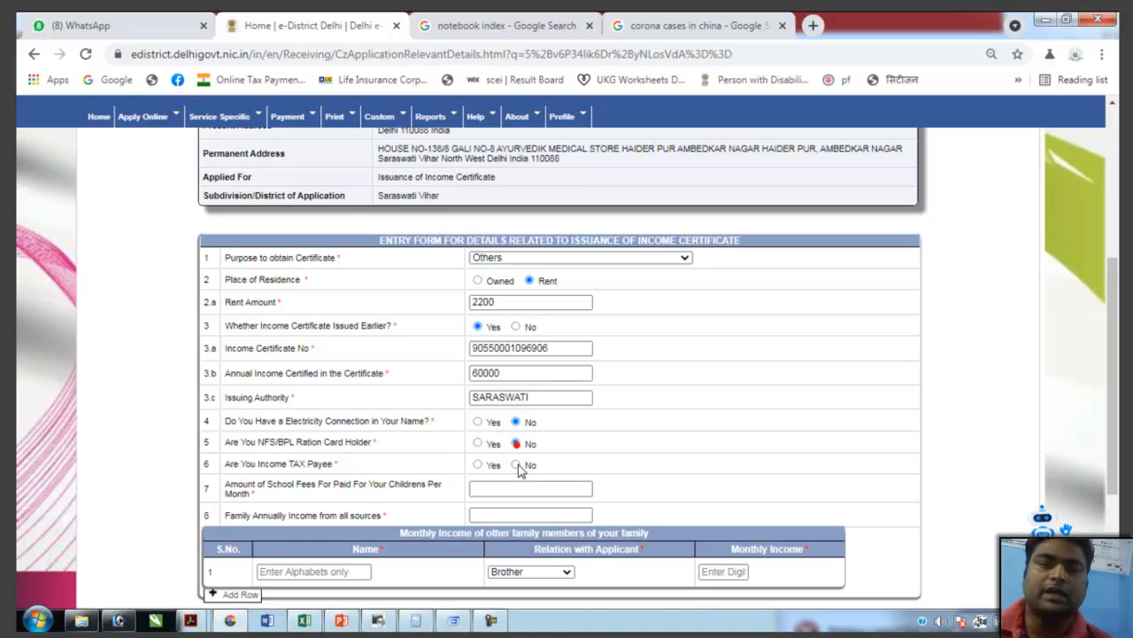
left_click(517, 466)
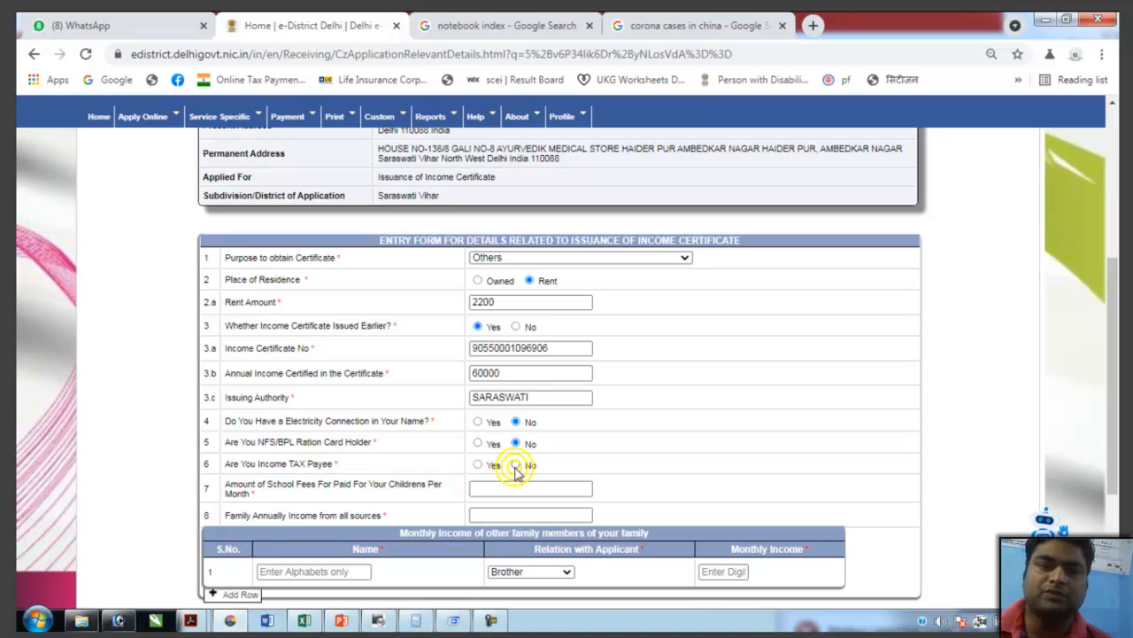
left_click(516, 466)
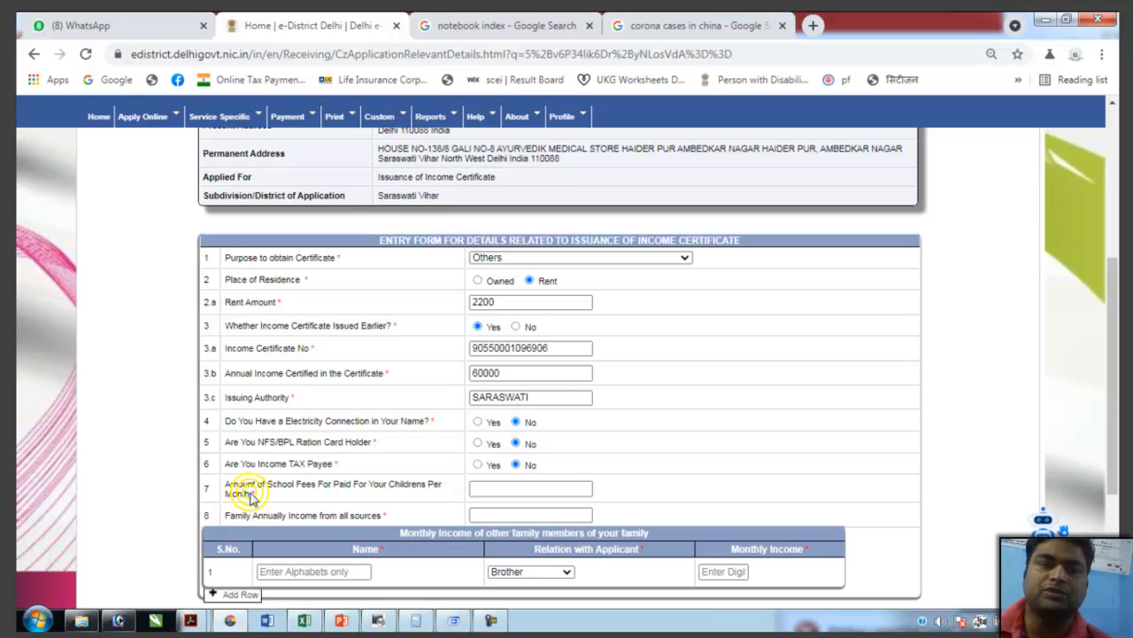
Enter 0 for the children's monthly school fees and 60000 for the family's annual income from all sources.
left_click(472, 485)
type("0")
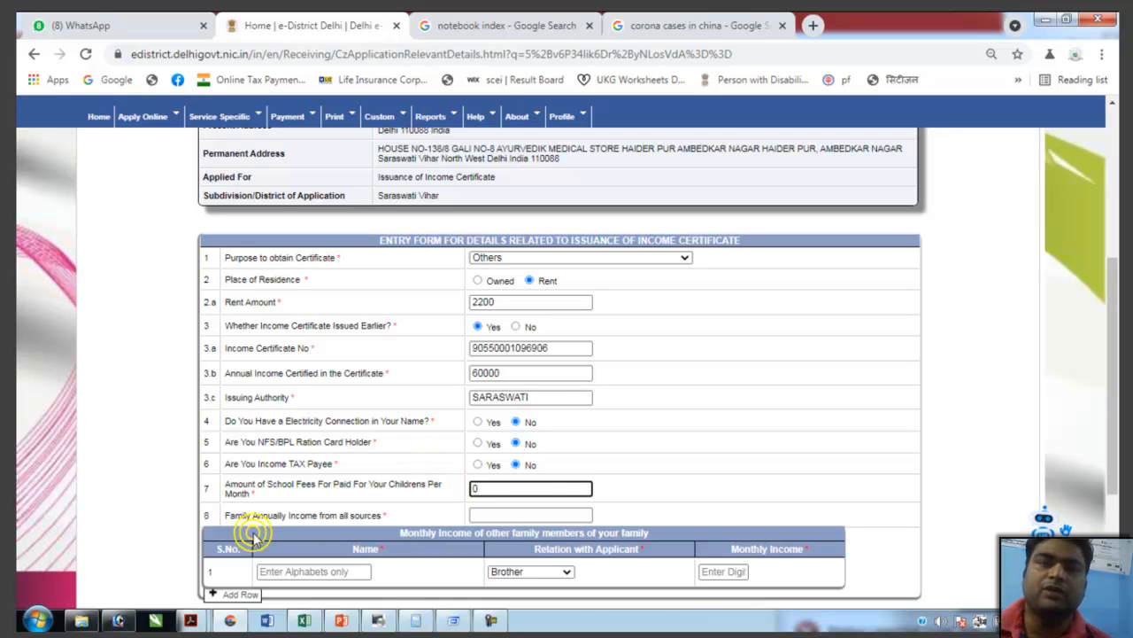
left_click(499, 513)
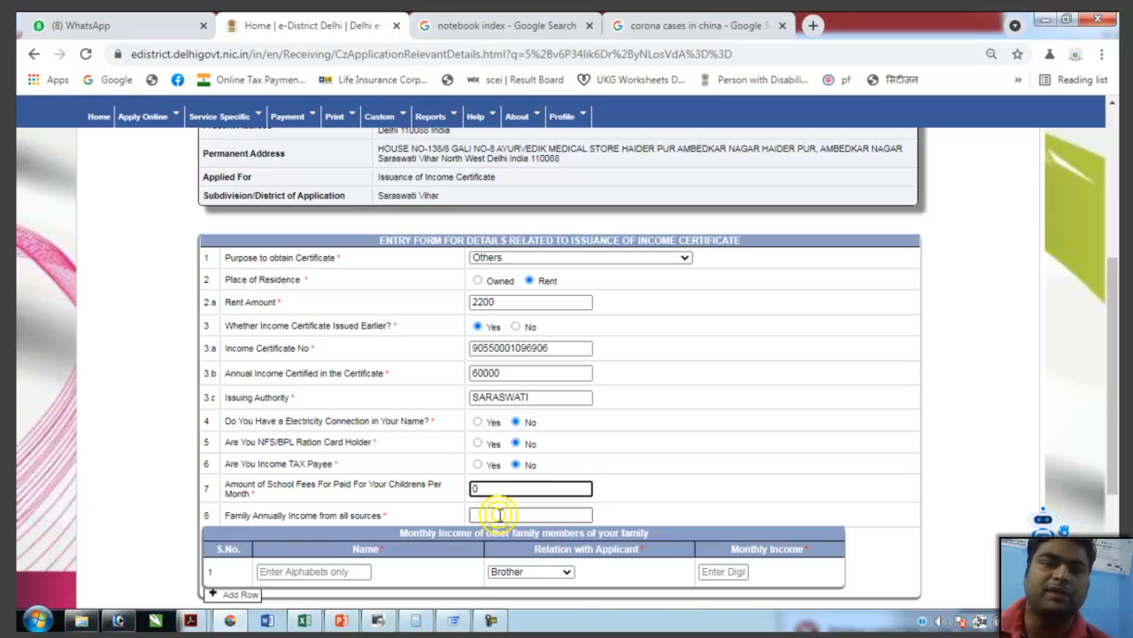
left_click(501, 514)
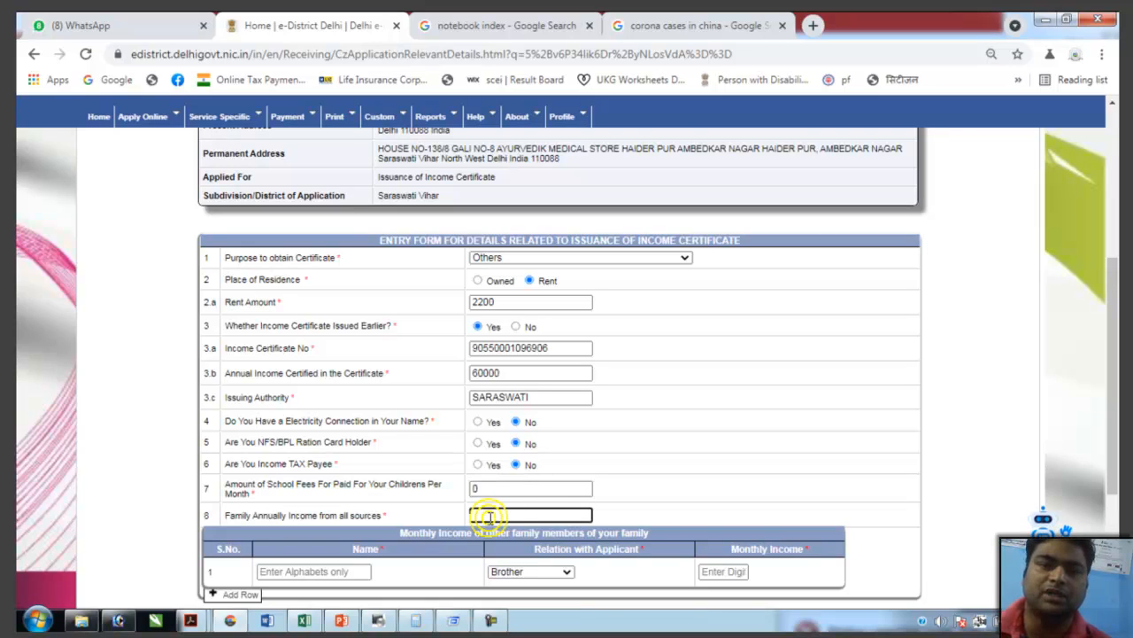
type("60000")
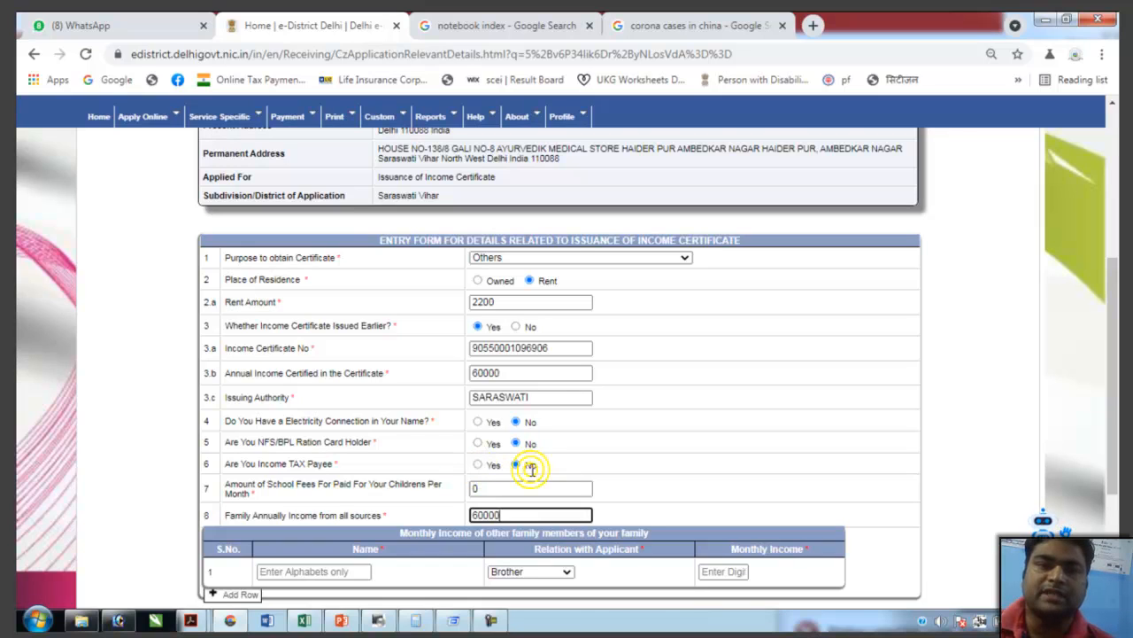
Set the first family member's relation with the applicant to Wife and the monthly income to 0.
scroll(529, 474, "down", 2)
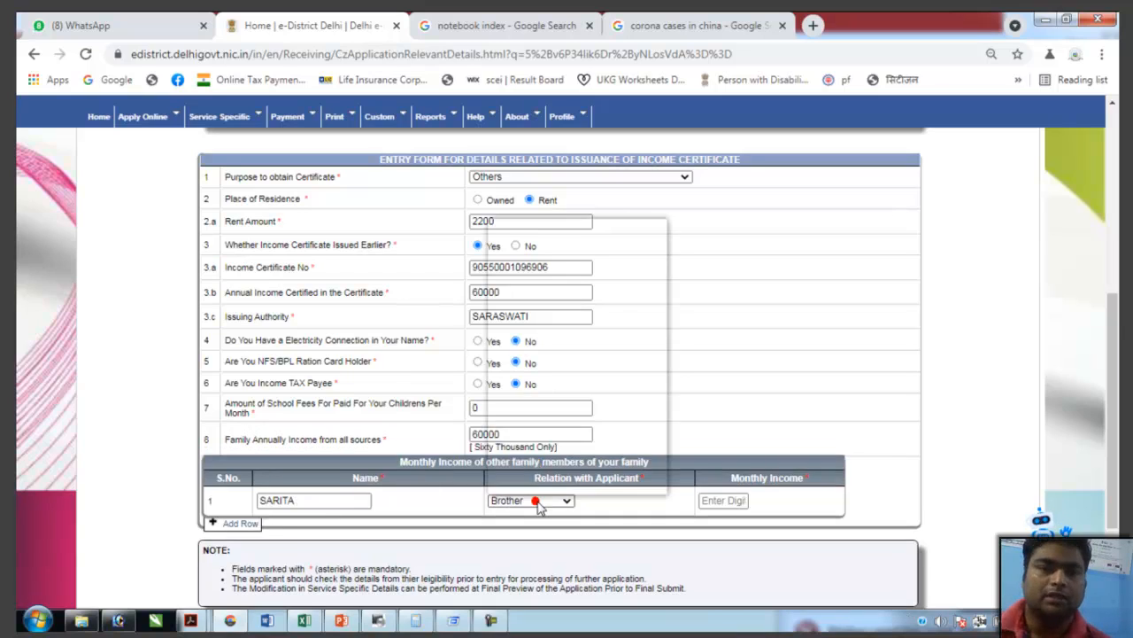
left_click(531, 500)
key("w")
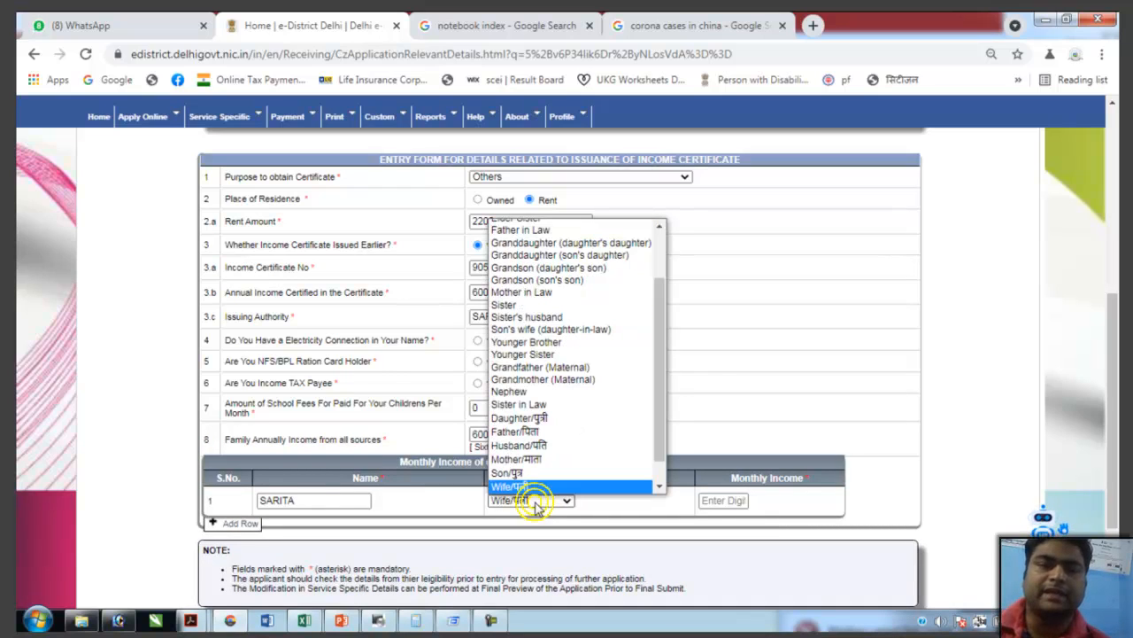
left_click(534, 505)
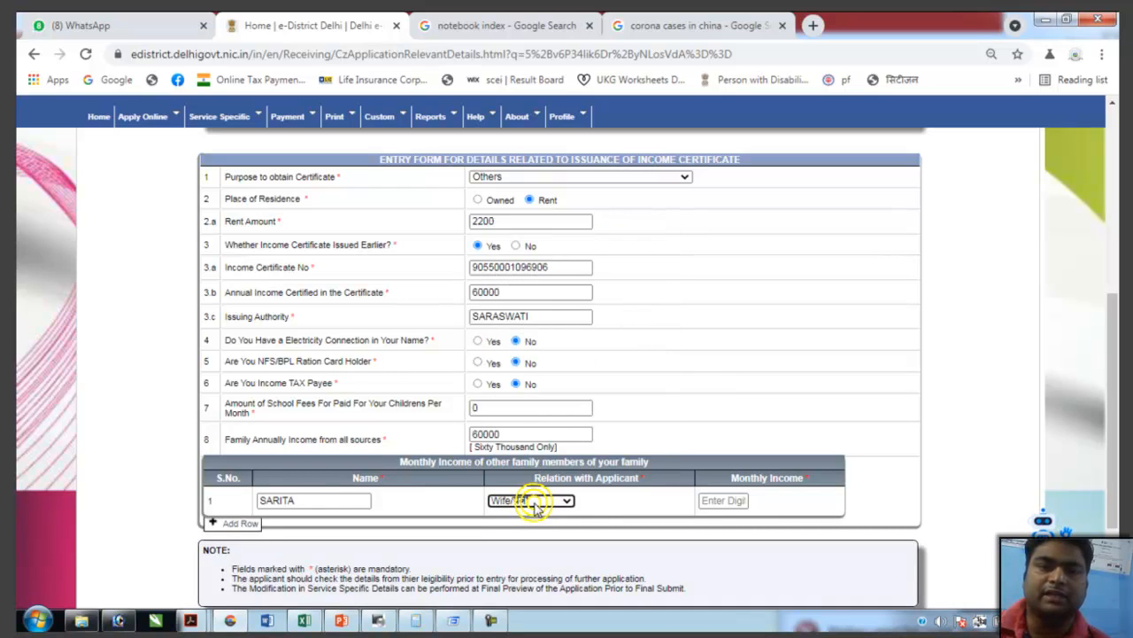
left_click(728, 500)
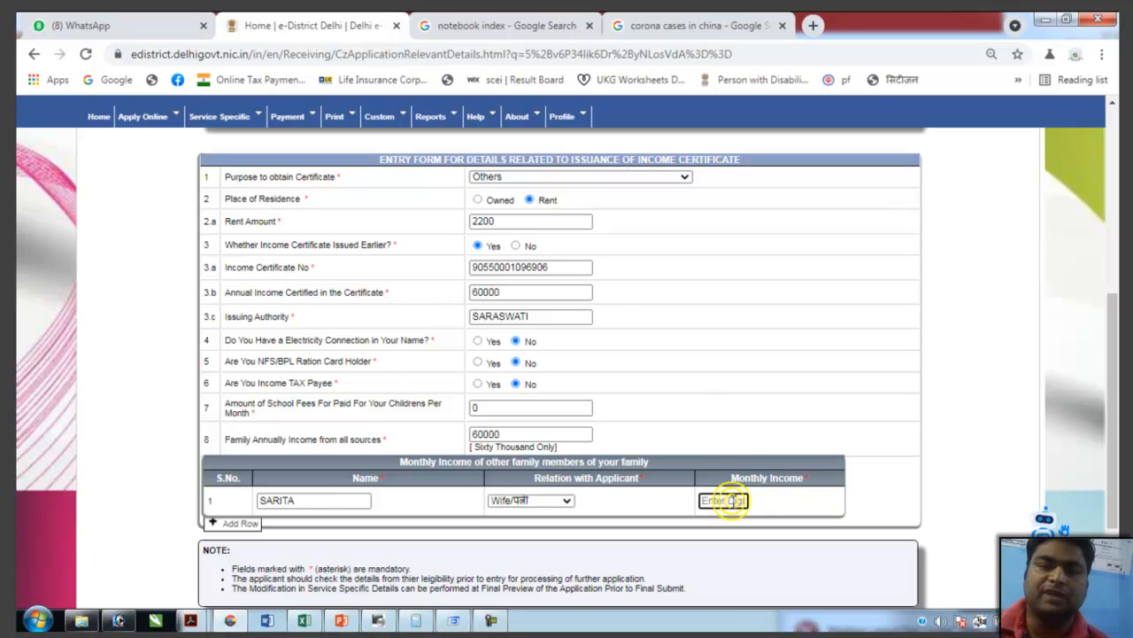
type("0")
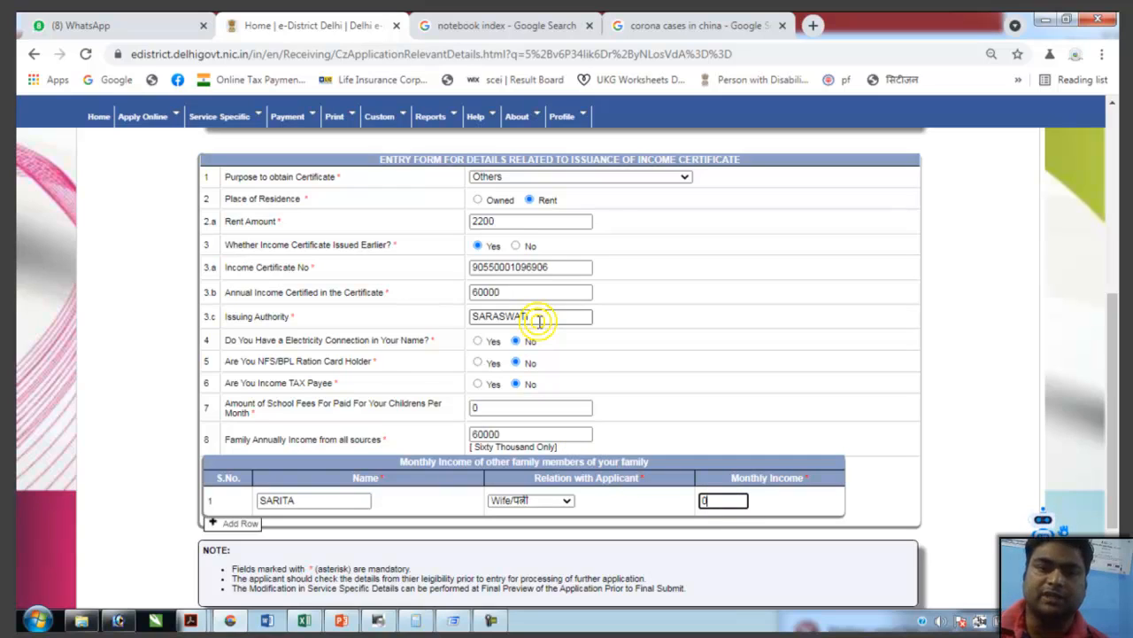
Continue to the supporting documents page, dismissing the upload session notice, and review the required document categories.
scroll(538, 320, "down", 2)
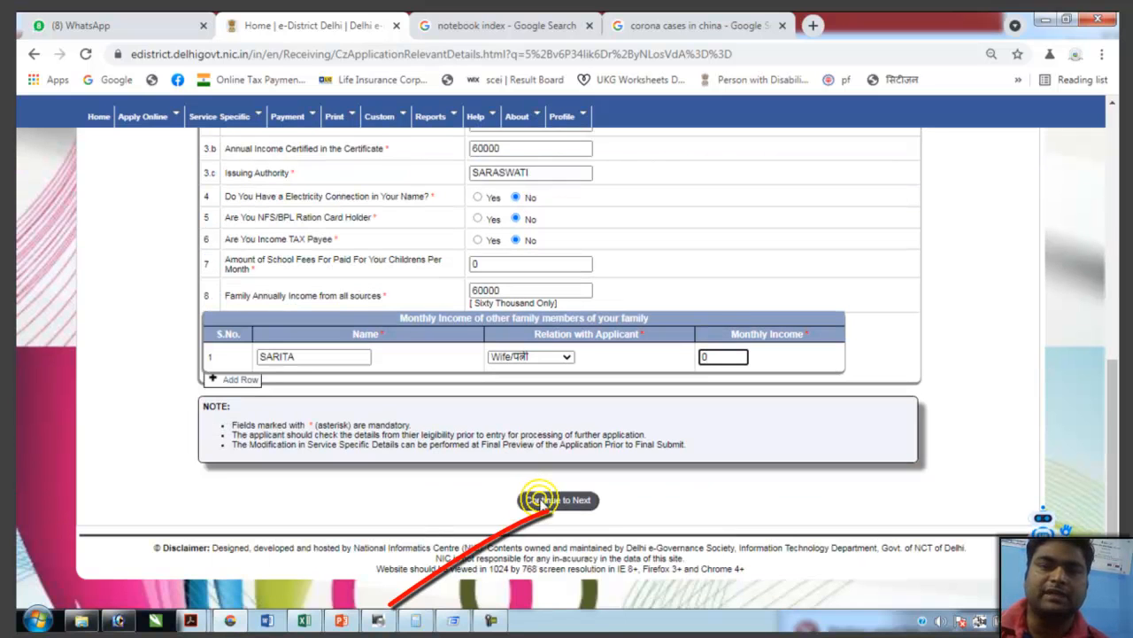
left_click(557, 501)
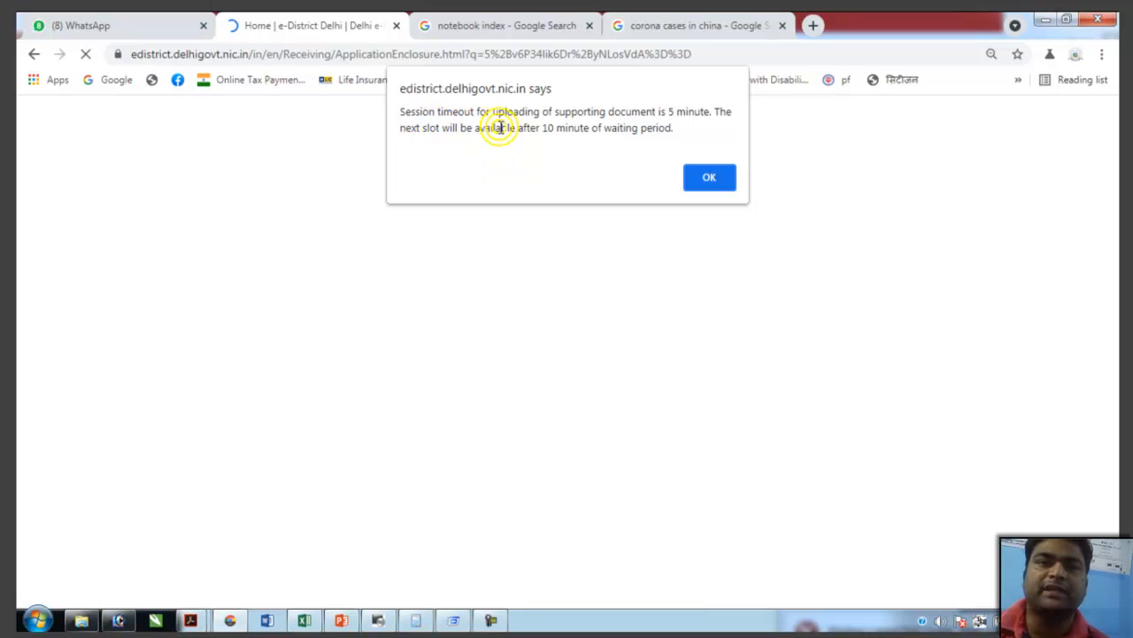
key("Return")
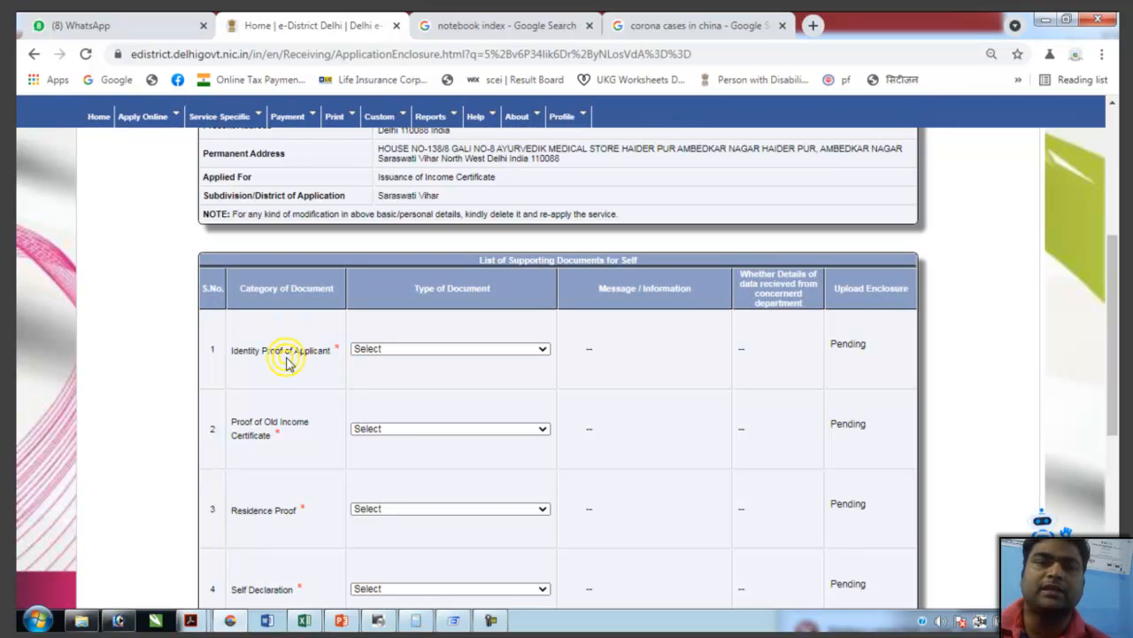
scroll(360, 359, "down", 1)
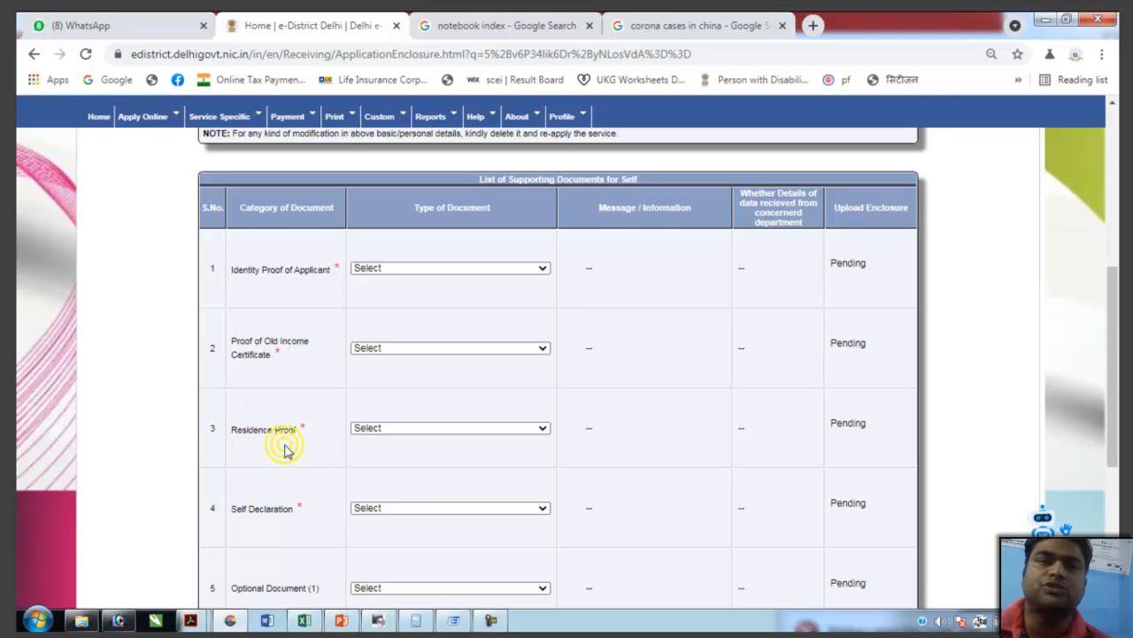
scroll(279, 456, "down", 2)
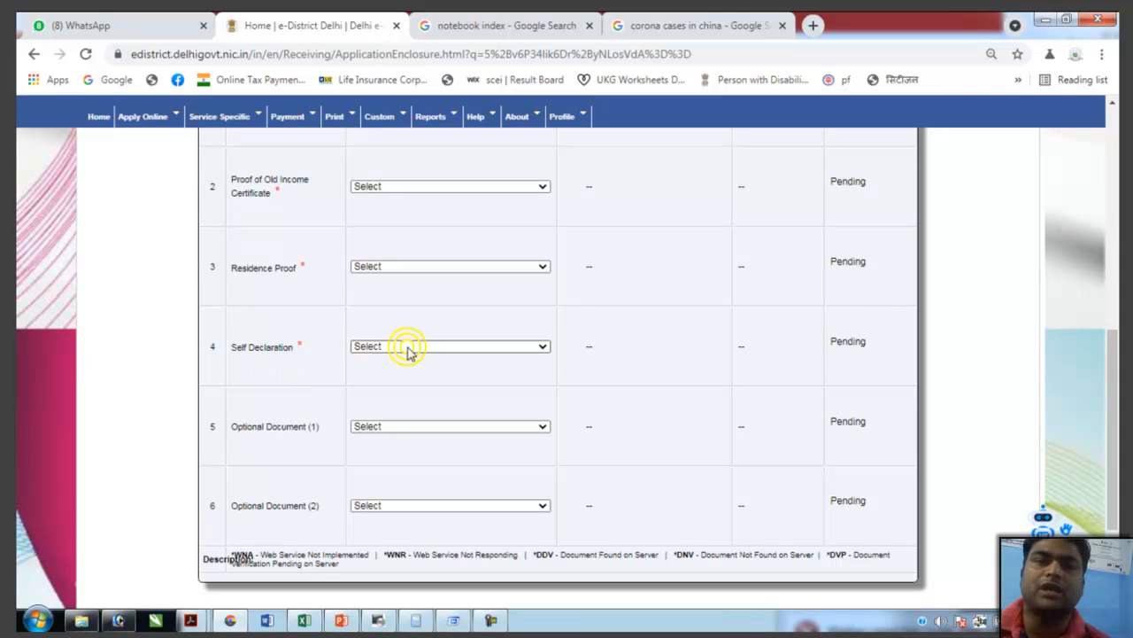
Open the upload form for the Self Declaration document, set the issuing authority to Other and generate the self-declaration form.
left_click(852, 368)
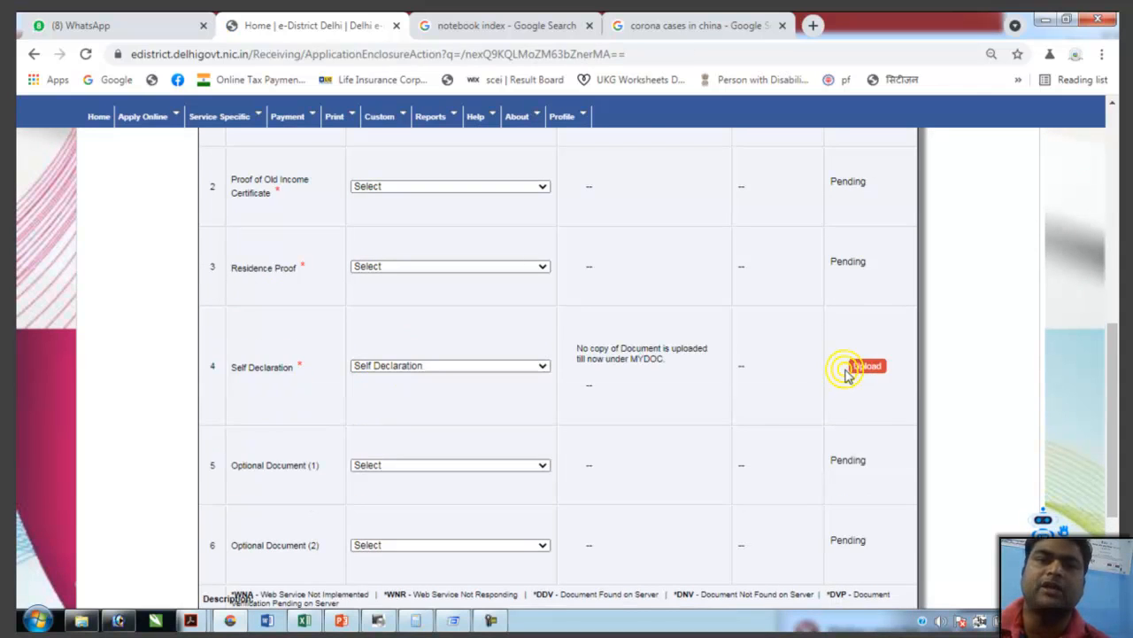
scroll(620, 438, "down", 3)
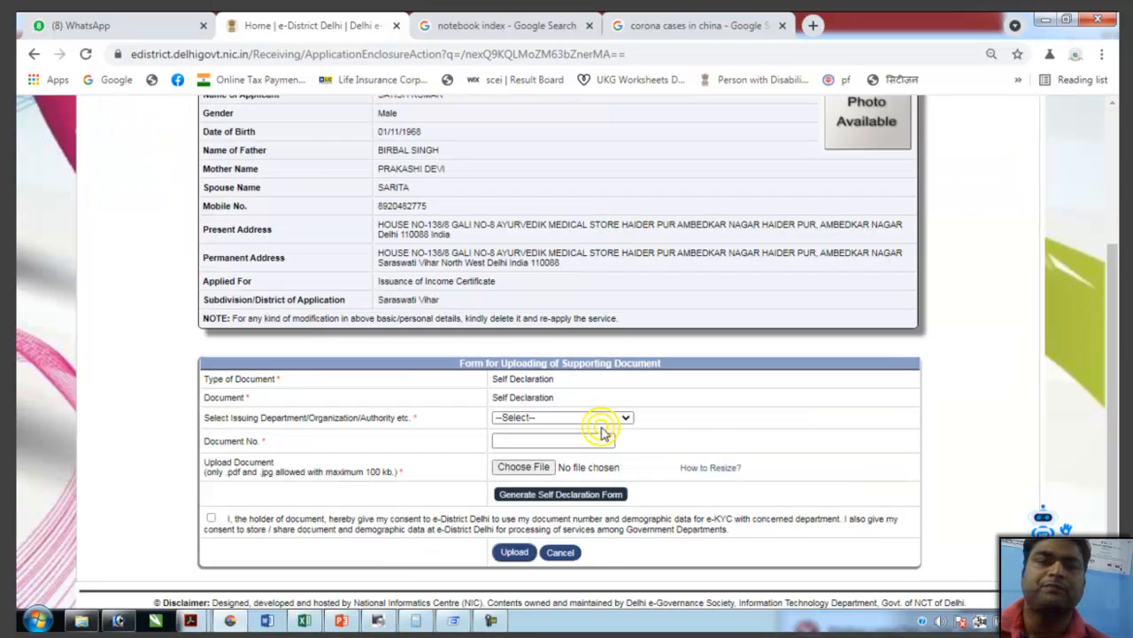
left_click(571, 443)
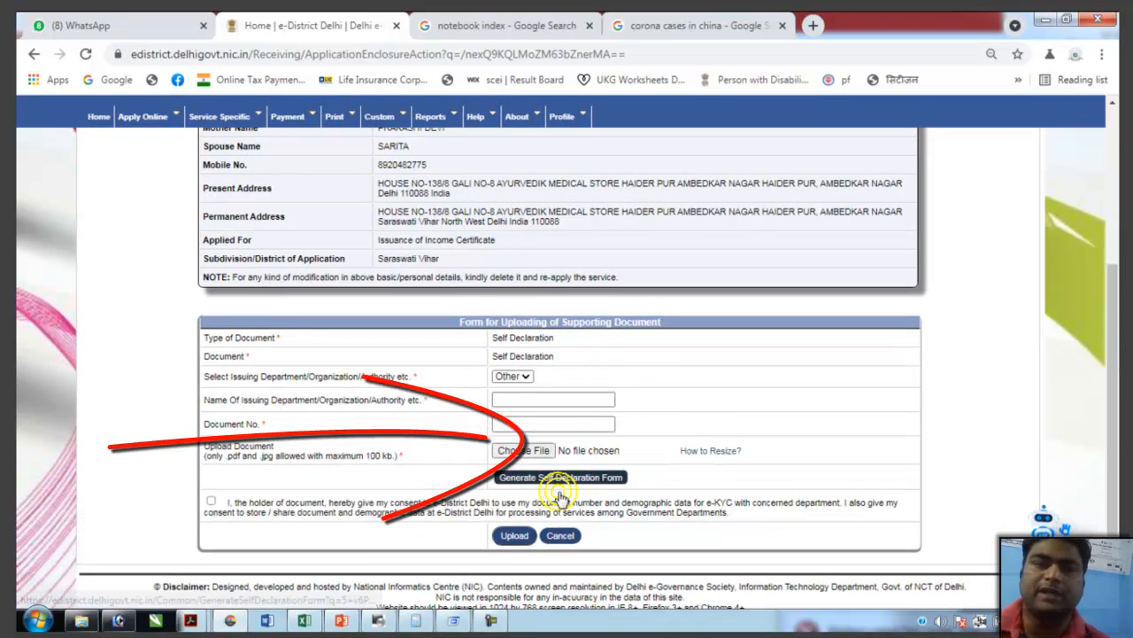
left_click(561, 482)
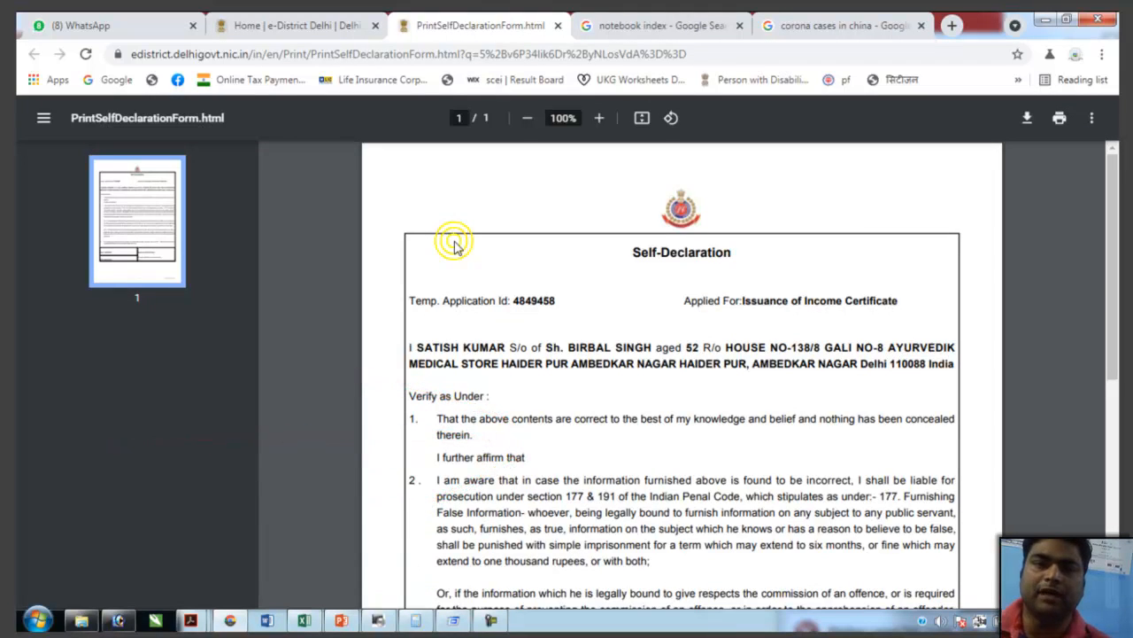
Return to the application's supporting documents list, check the uploaded enclosures and continue to the applicant photograph page.
key("ctrl+shift+Tab")
scroll(567, 430, "down", 3)
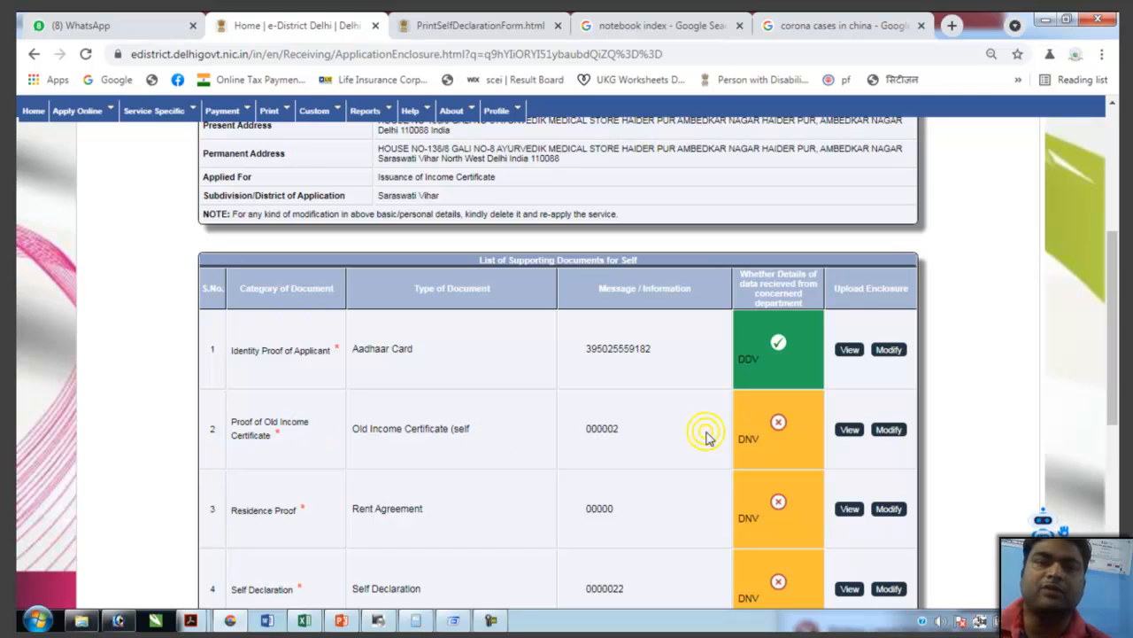
left_click(885, 433)
left_click(517, 537)
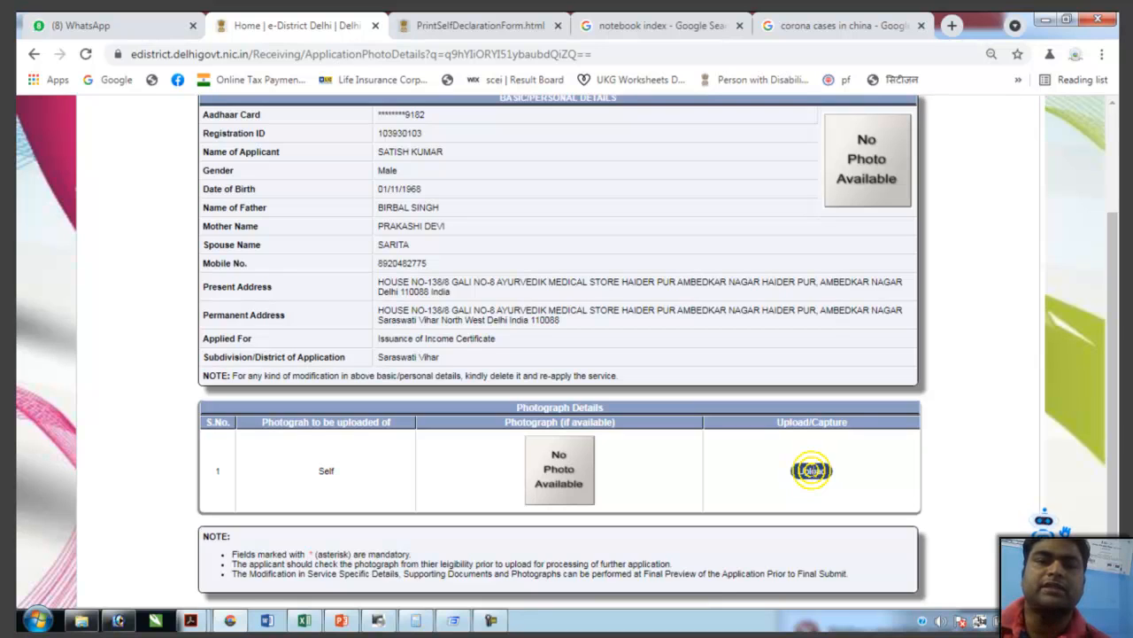
Upload the applicant's photograph for Self using the Upload option instead of Capture, and acknowledge the upload message.
left_click(812, 473)
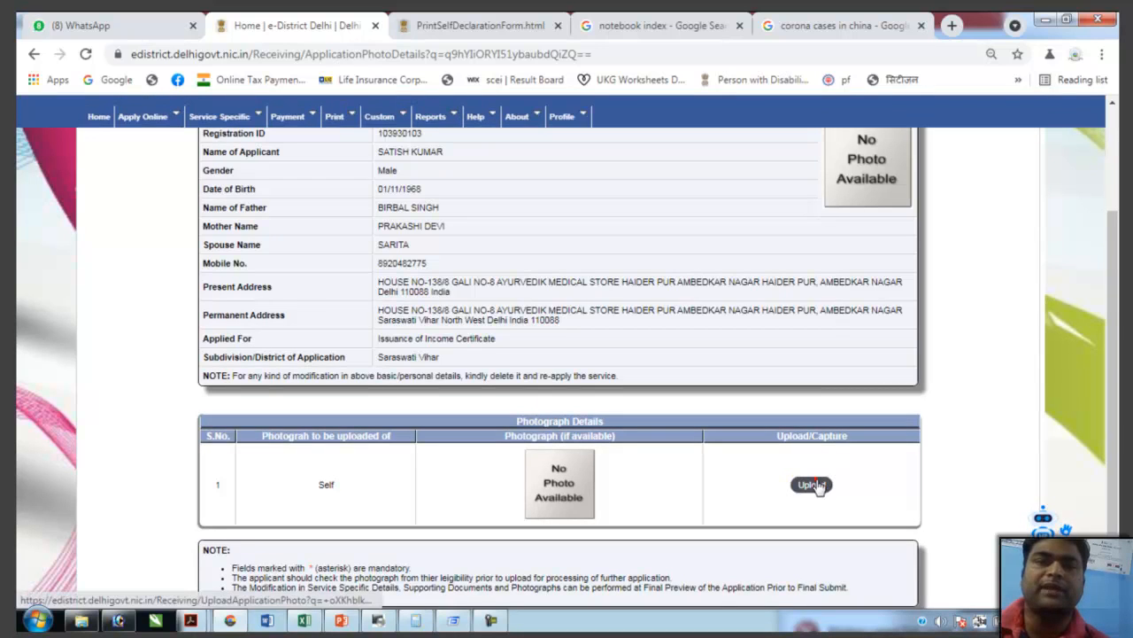
left_click(814, 481)
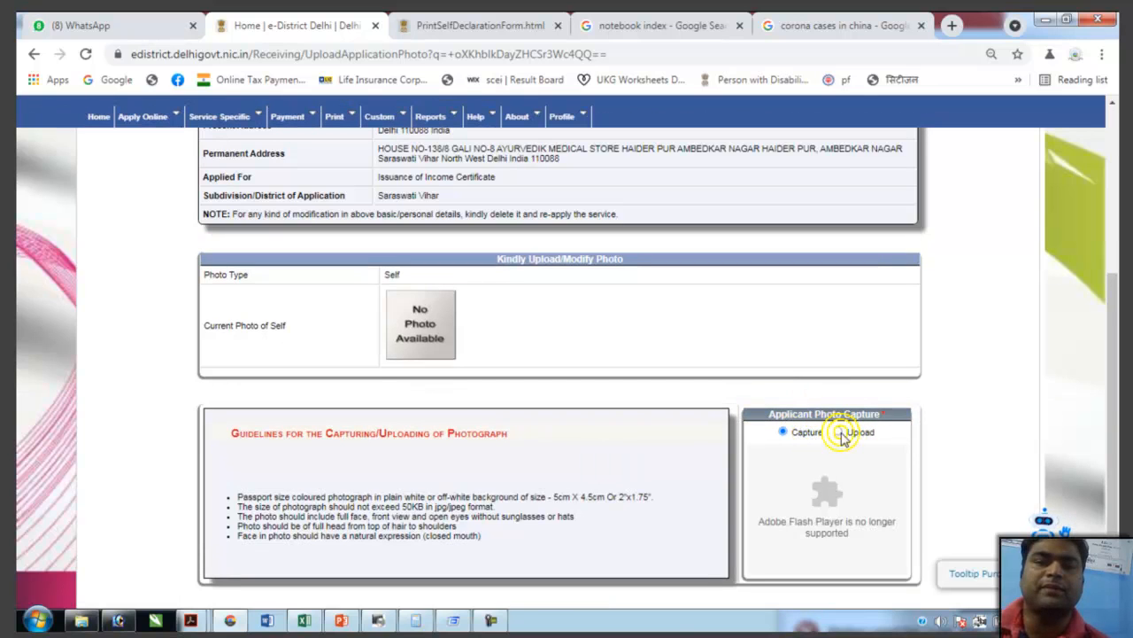
left_click(840, 433)
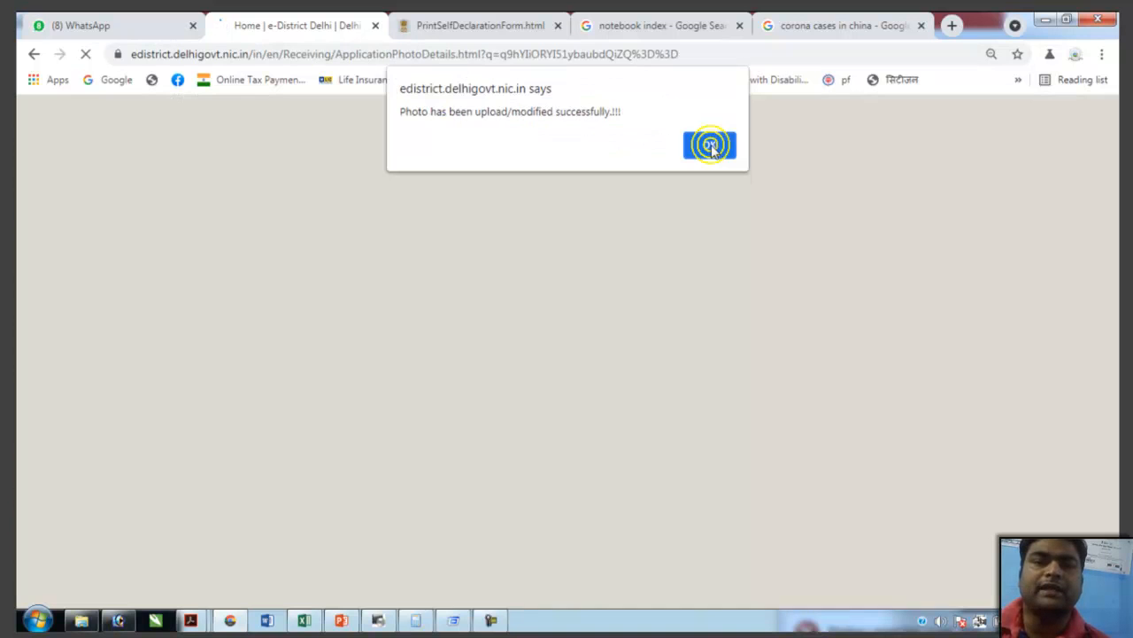
left_click(713, 153)
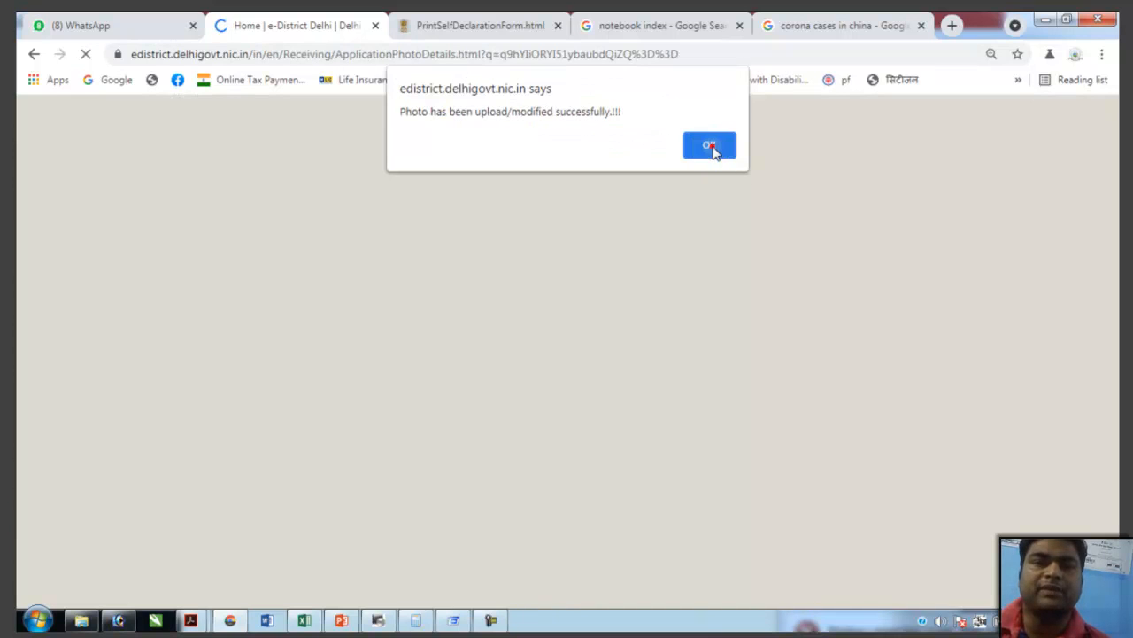
left_click(713, 148)
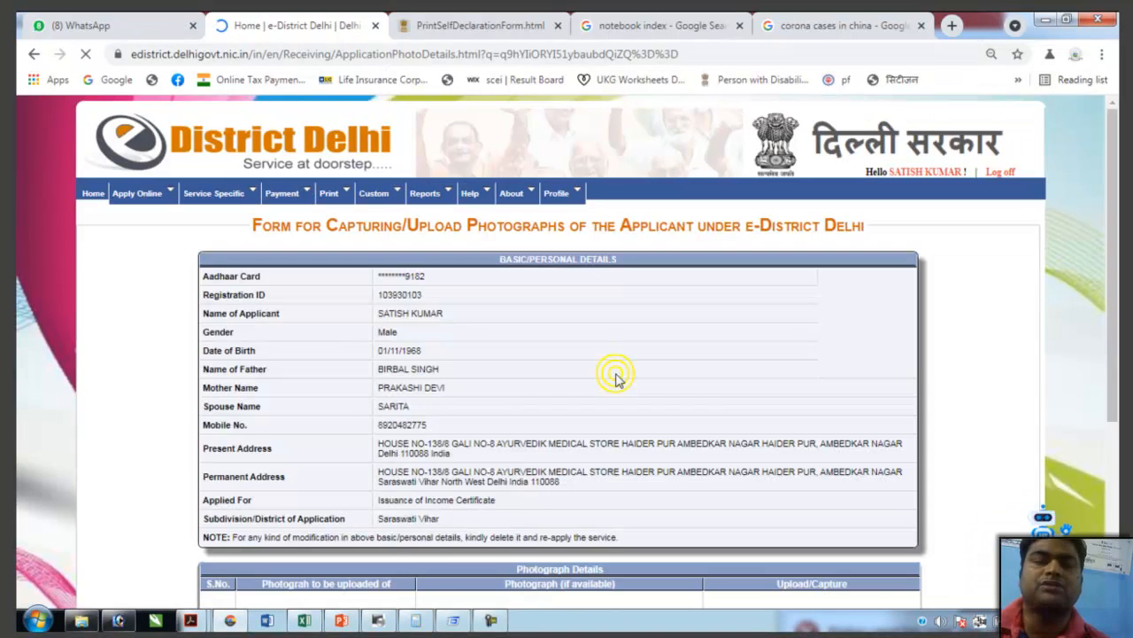
Continue from the photograph page to the application preview and request its final submission.
scroll(543, 409, "down", 3)
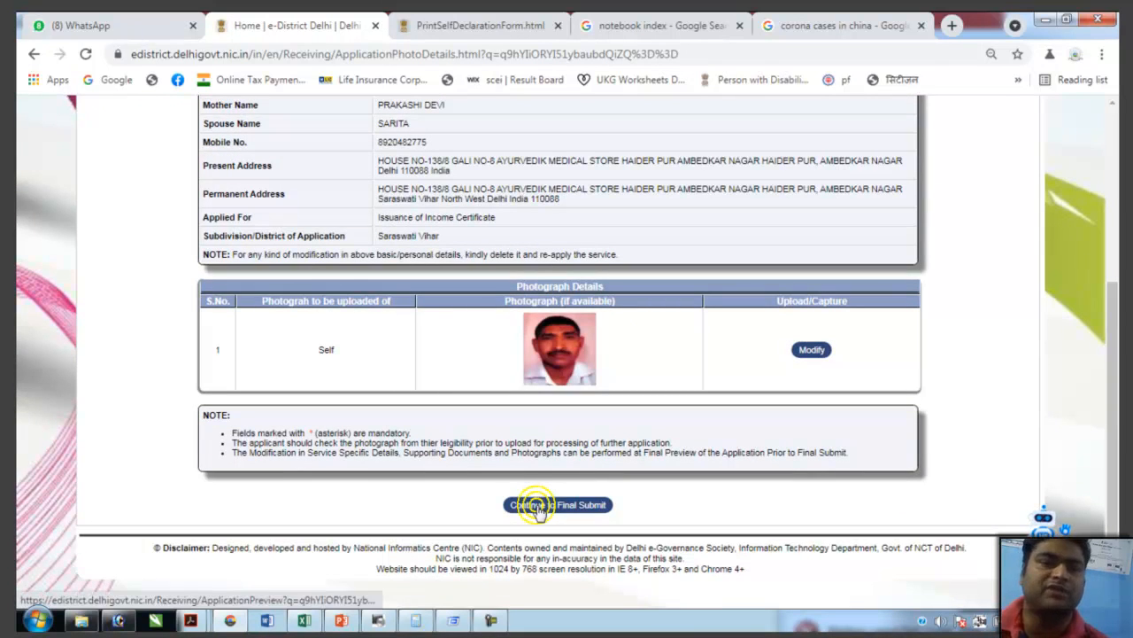
left_click(538, 506)
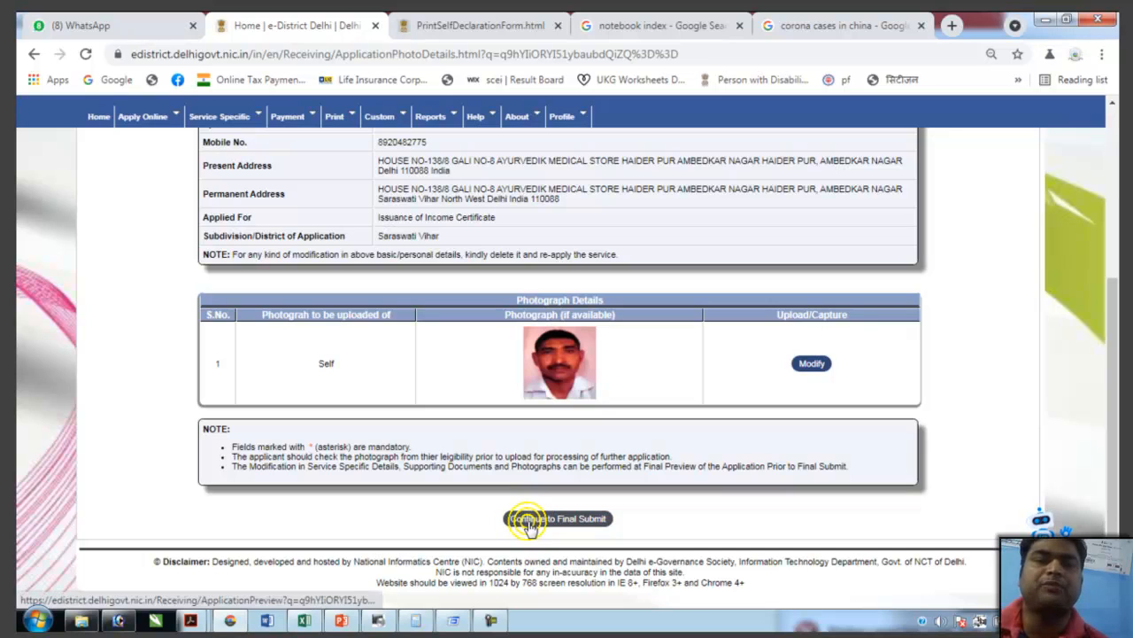
left_click(529, 521)
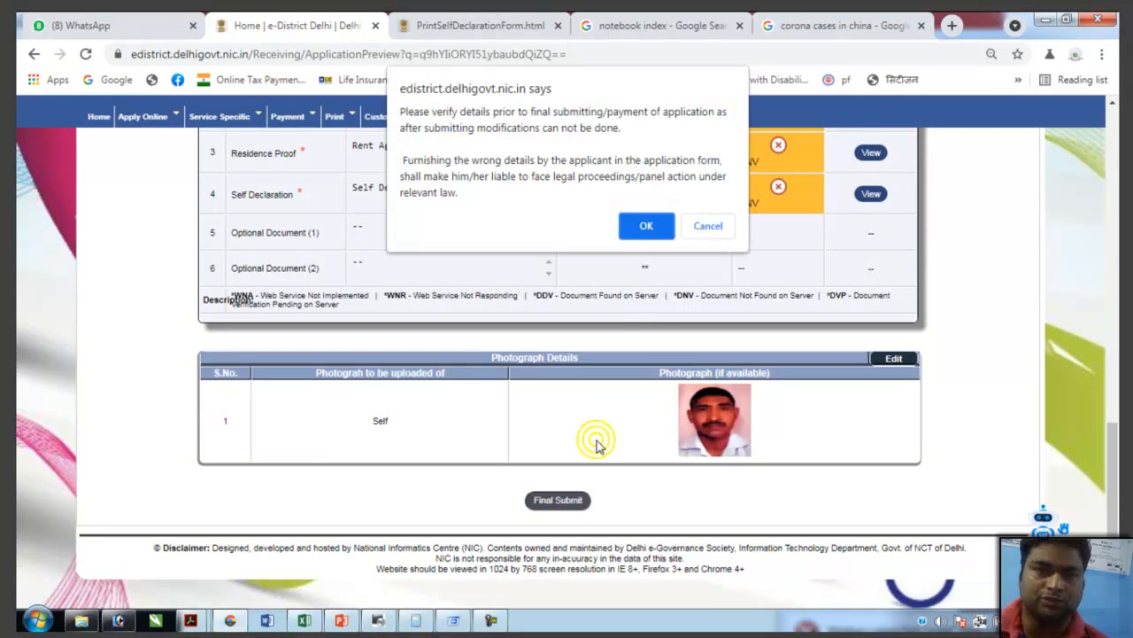
Confirm the final submission notice and submit the application with the OTP sent to the applicant's mobile.
left_click(632, 235)
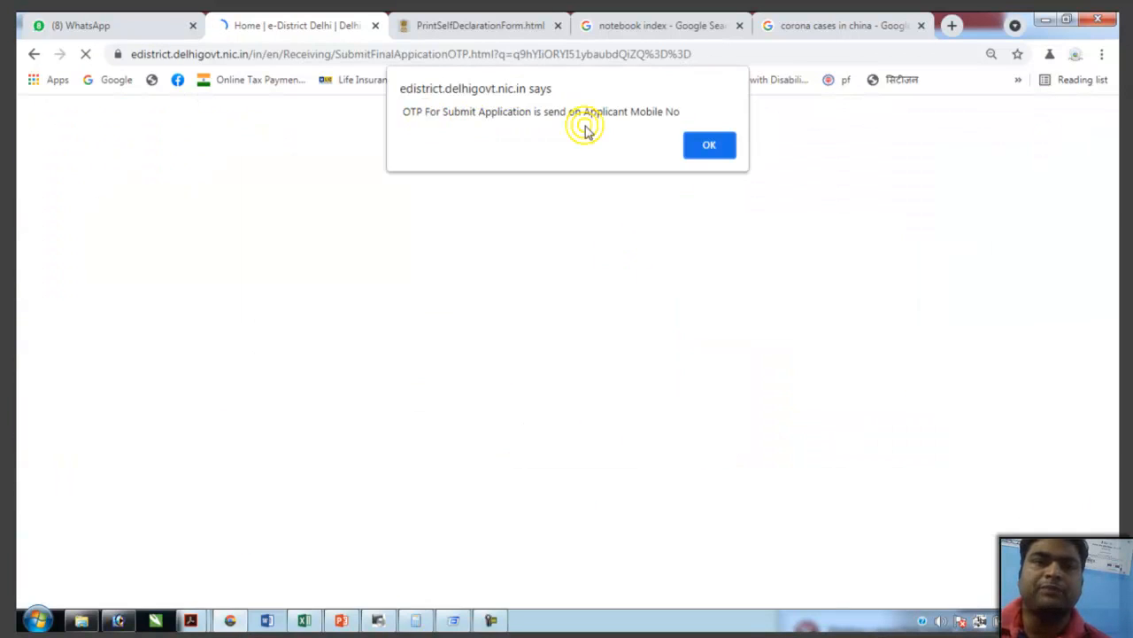
left_click(707, 151)
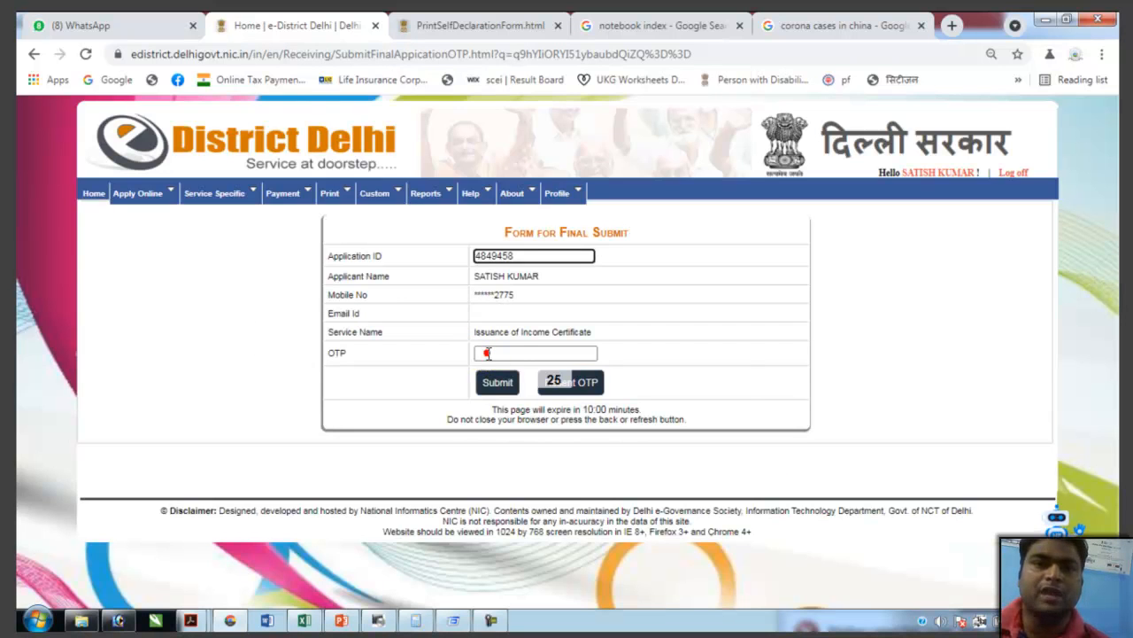
left_click(487, 353)
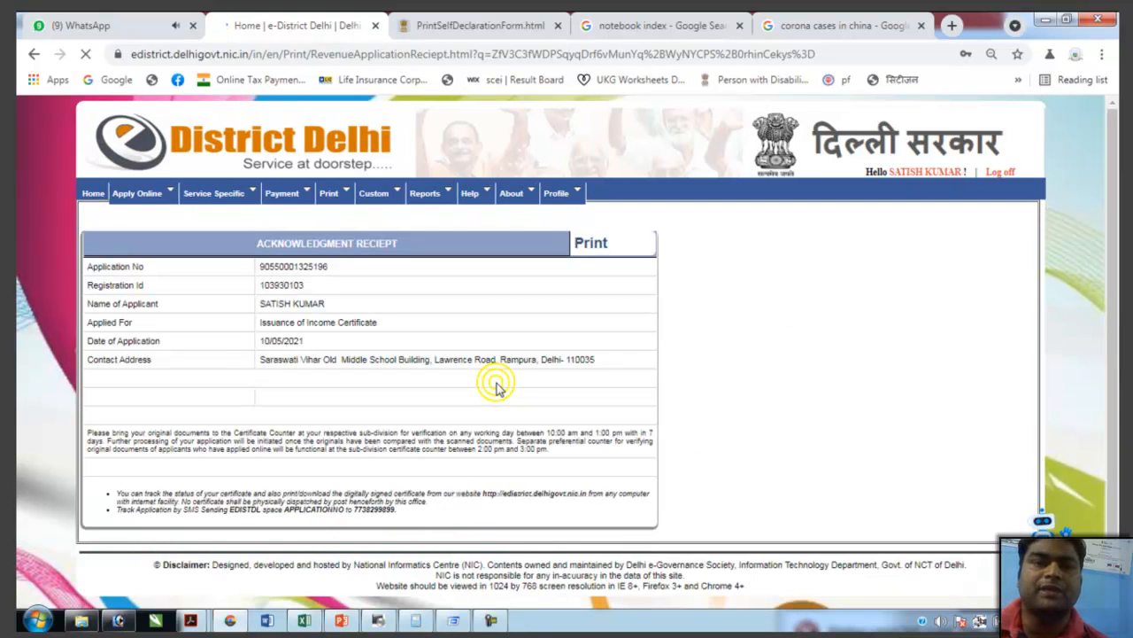
Open the printable acknowledgment receipt and review its instructions on original document verification and application tracking.
left_click(587, 244)
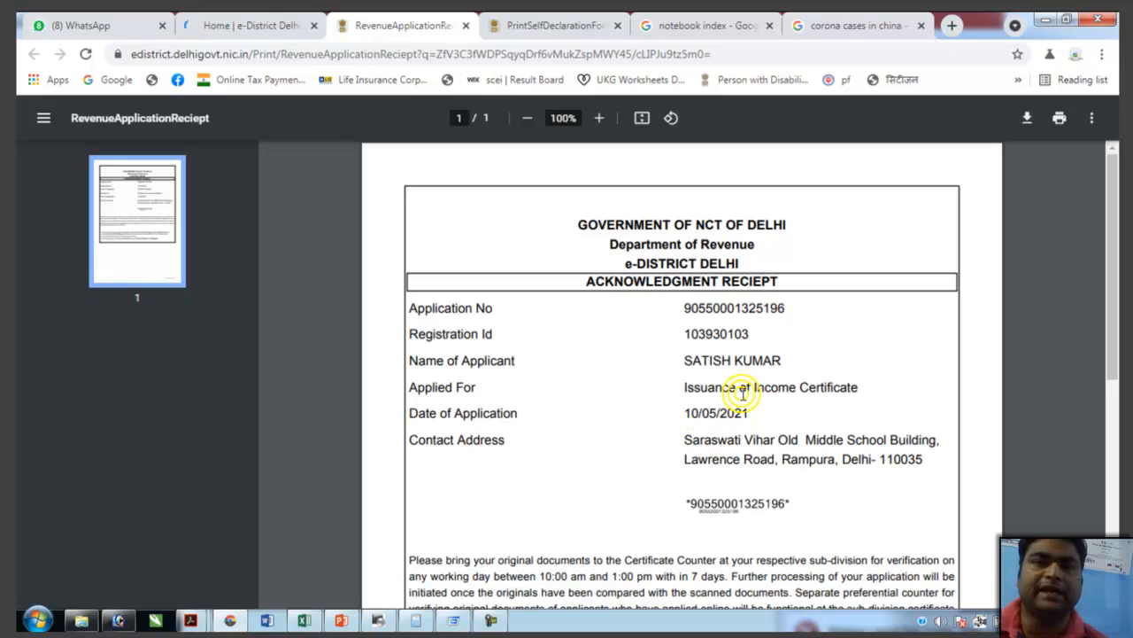
scroll(742, 393, "down", 2)
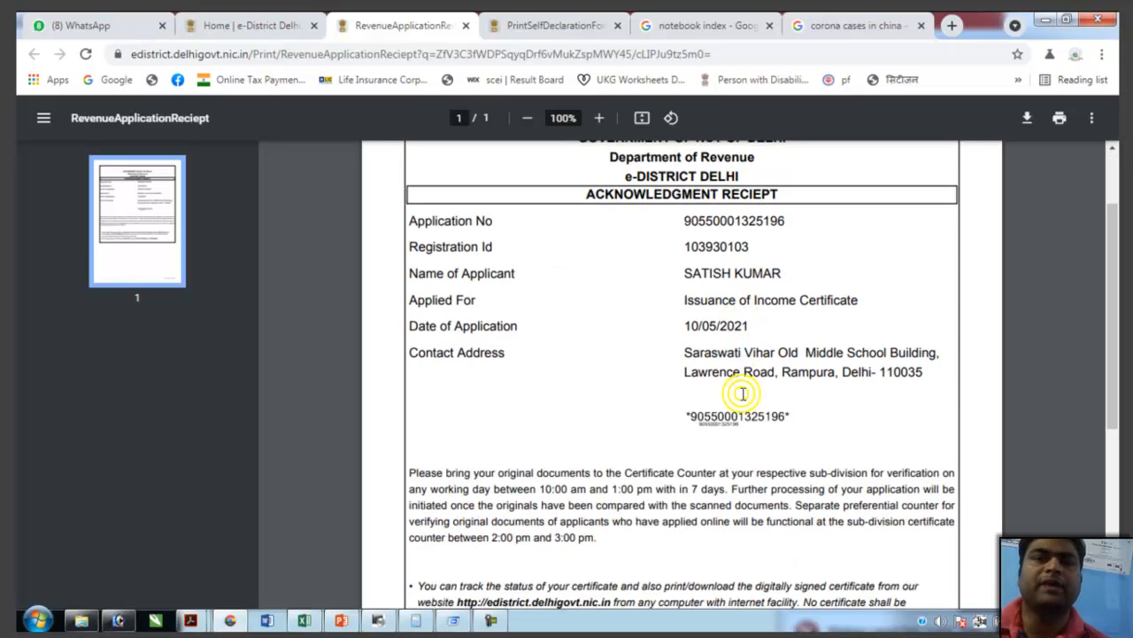
scroll(742, 394, "down", 2)
left_click_drag(627, 334, 758, 335)
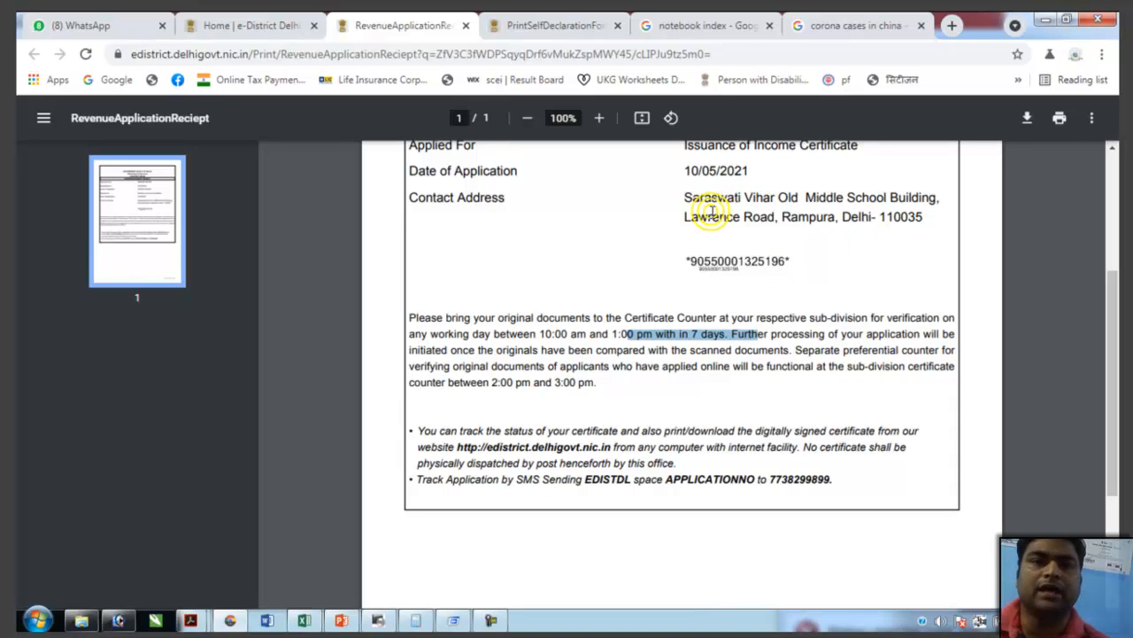
scroll(647, 350, "down", 1)
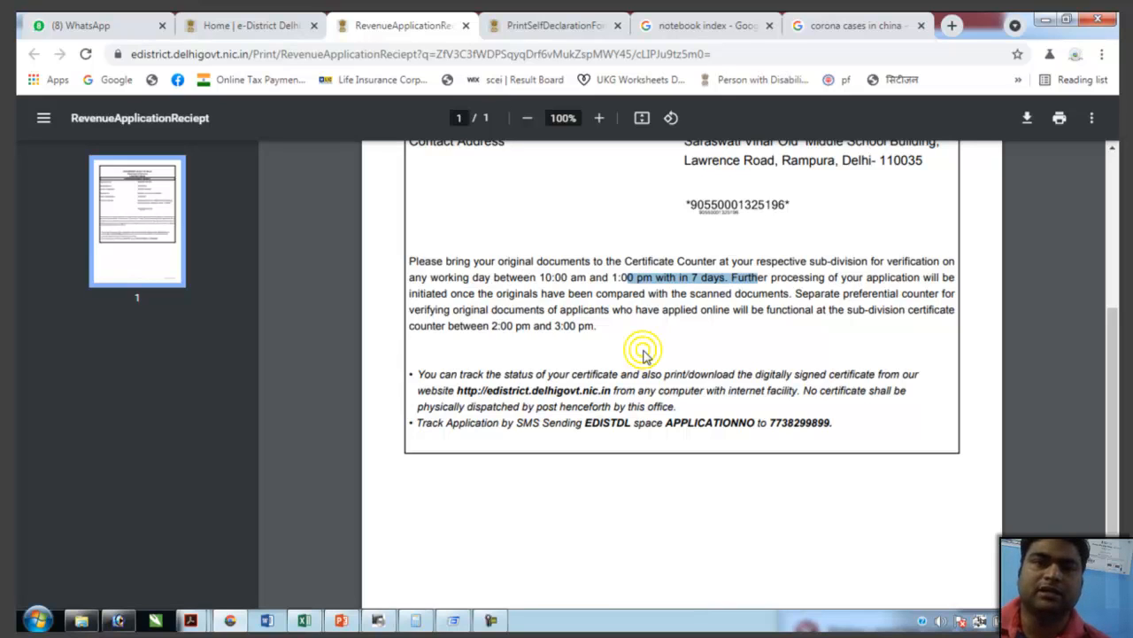
scroll(644, 354, "down", 3)
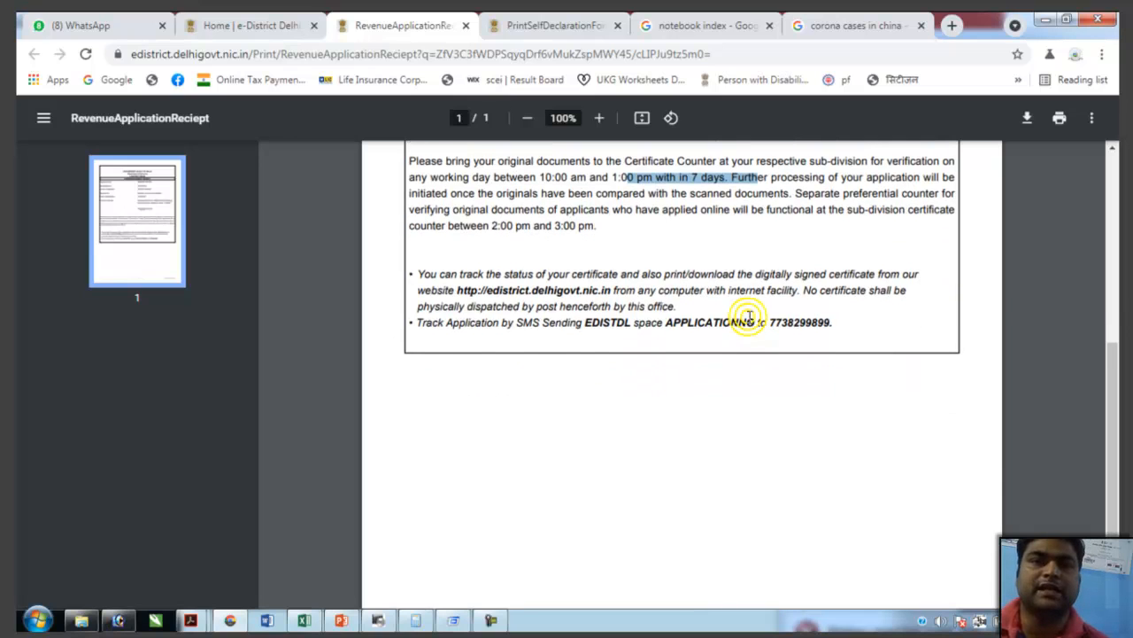
scroll(748, 317, "up", 10)
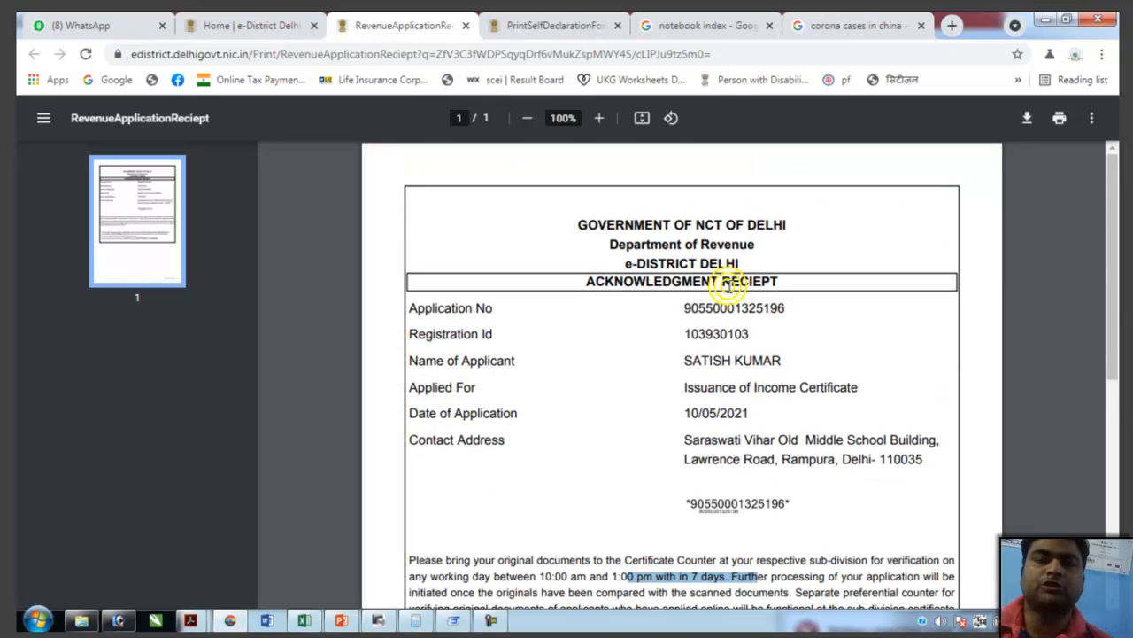